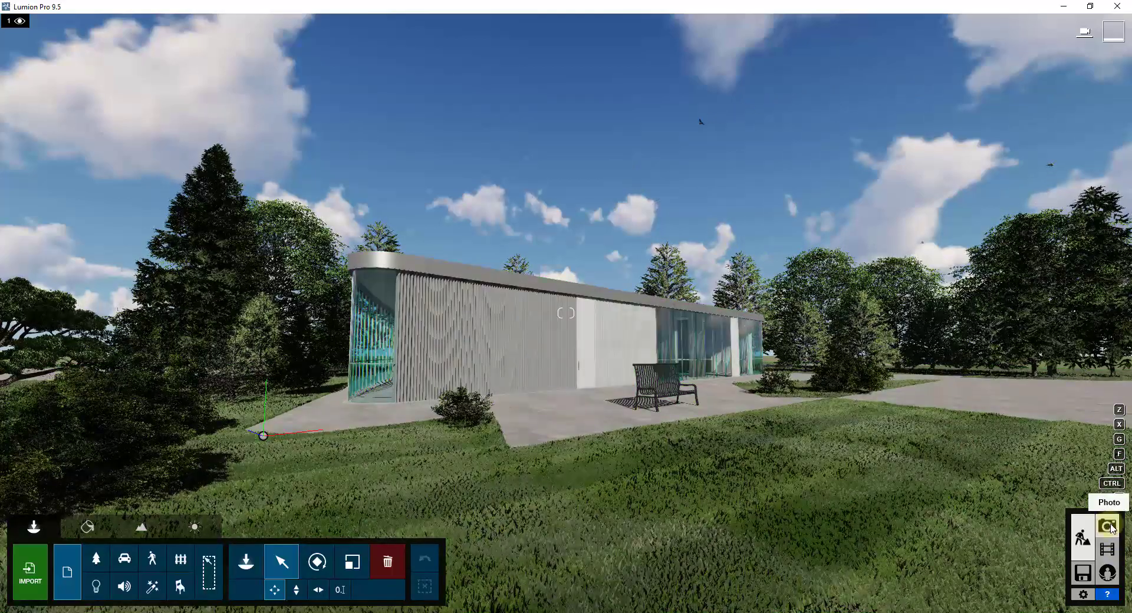
Enter Photo mode, look at the stored Photo 1 scene and return to Photo 2
left_click(1107, 527)
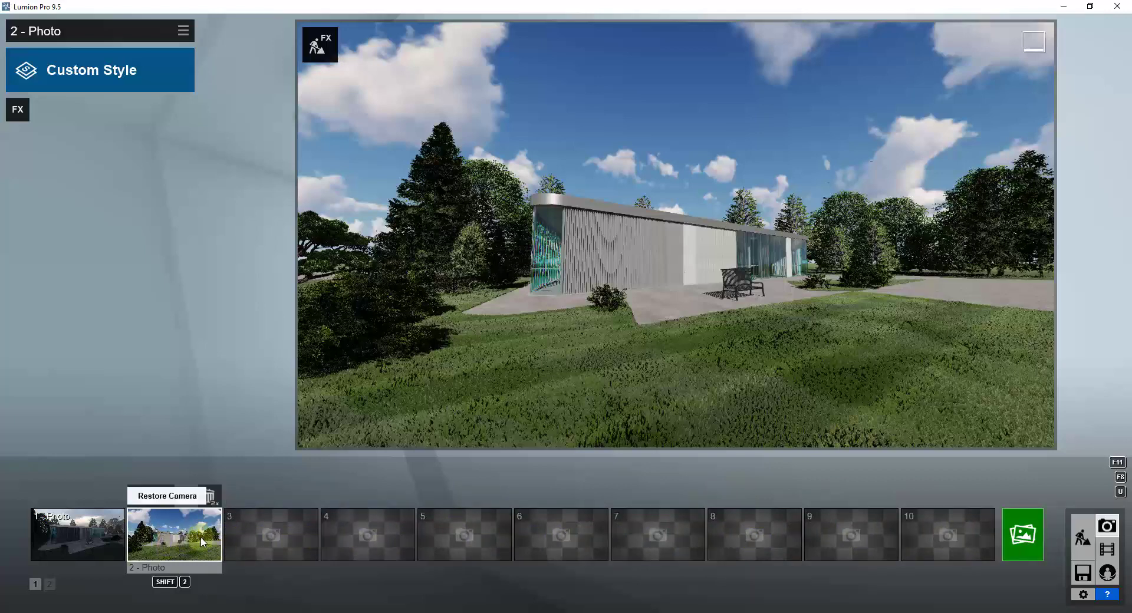
left_click(83, 543)
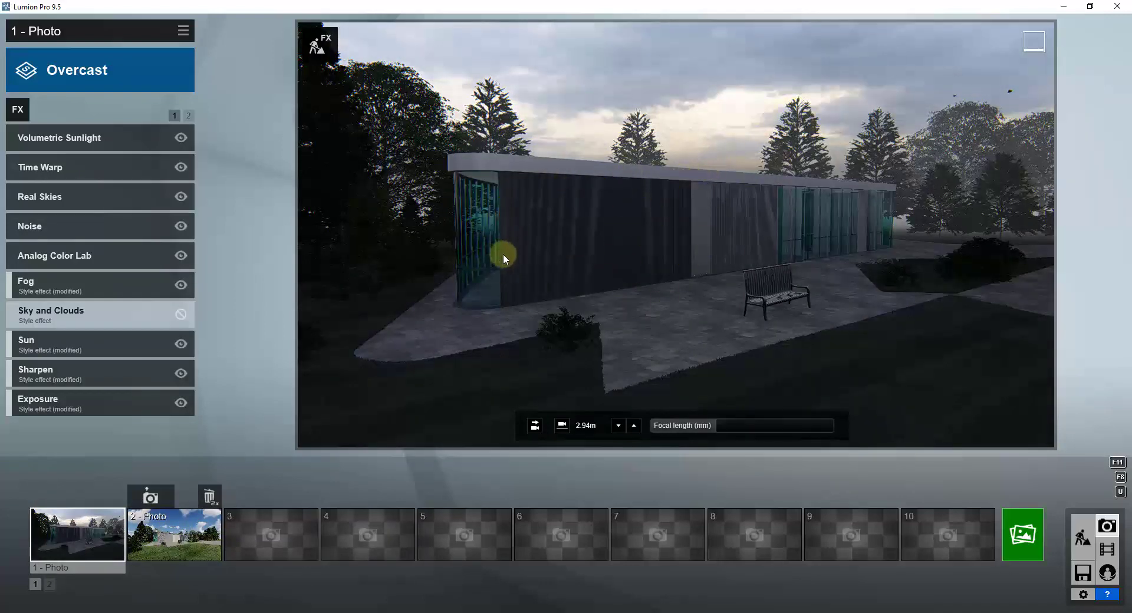
left_click(197, 538)
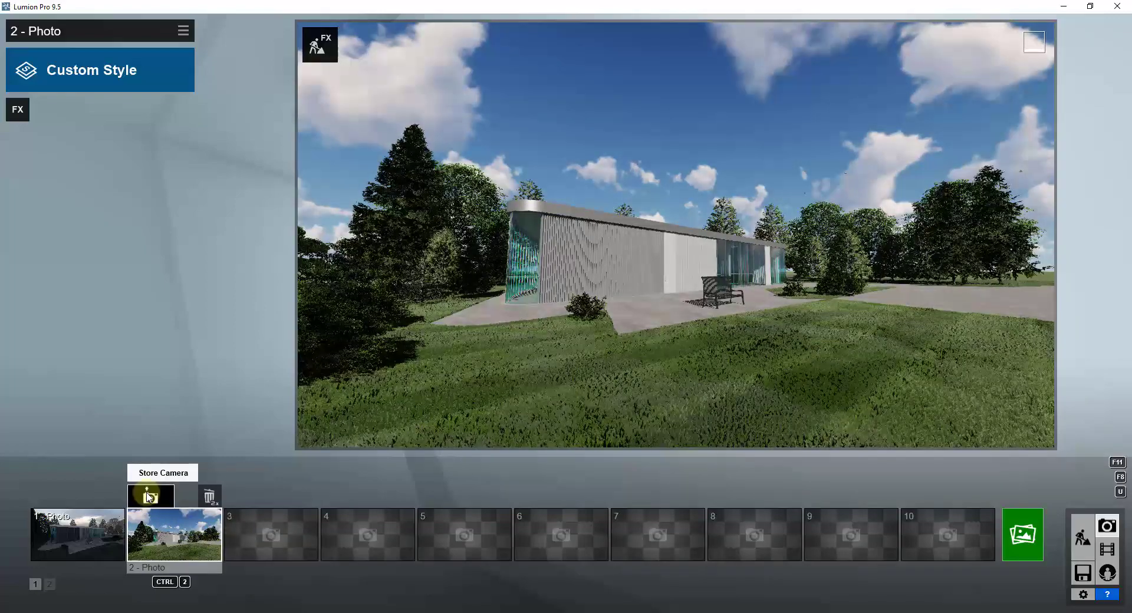
Reframe the camera closer to the building and bench and store the view in Photo 2
mouse_move(705, 434)
left_click_drag(705, 430, 717, 430)
right_click_drag(675, 245, 678, 243)
left_click(150, 497)
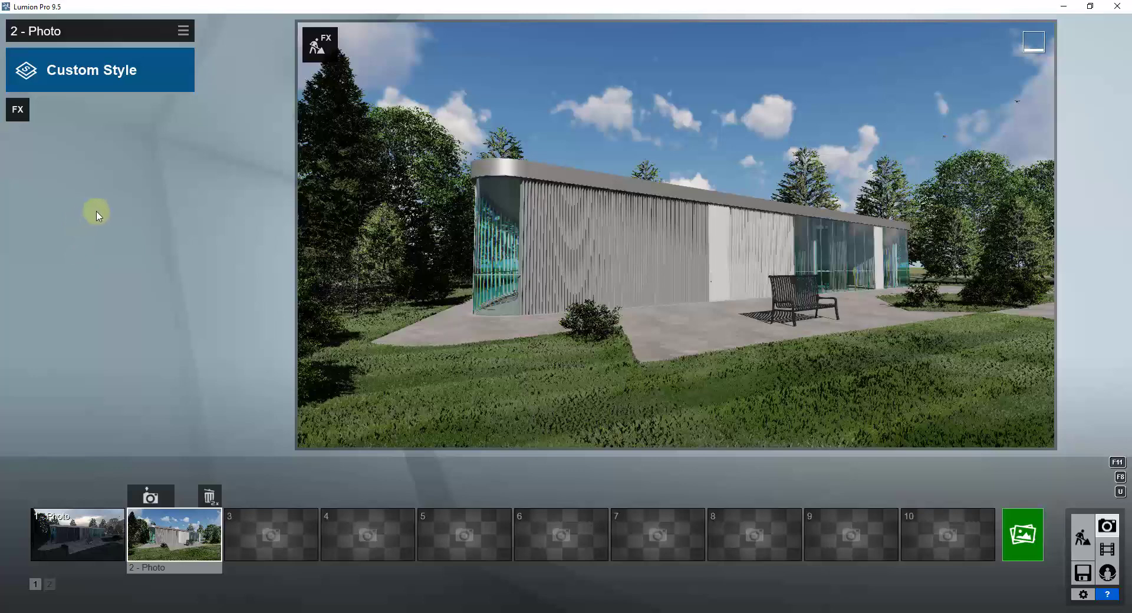
Add the Sun effect to Photo 2, lowering the sun height, changing its heading and slightly raising its brightness
mouse_move(713, 160)
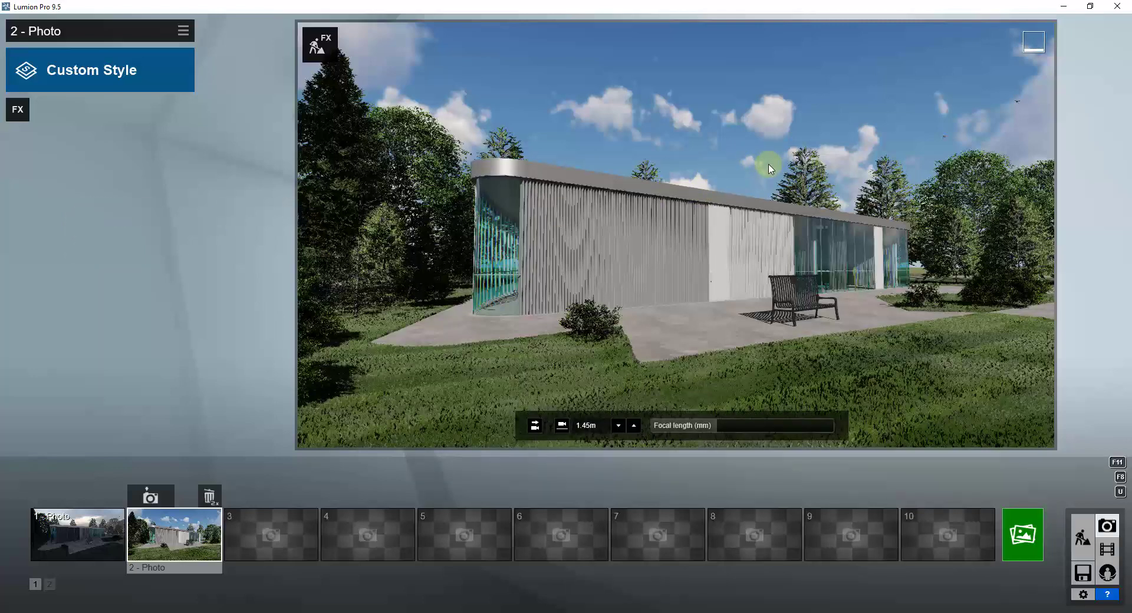
left_click(17, 112)
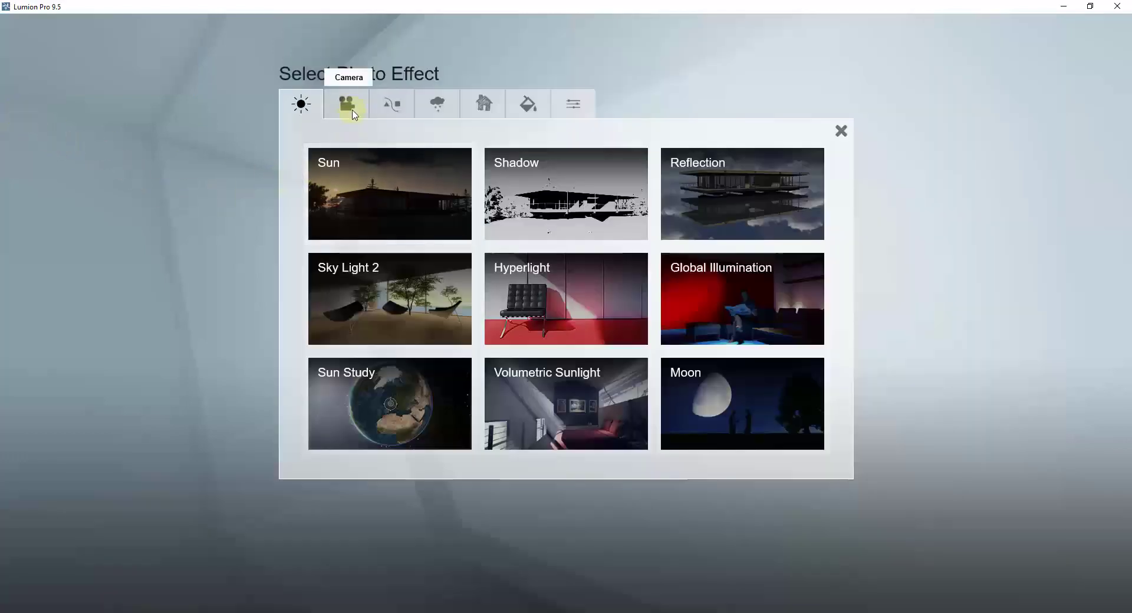
left_click(406, 188)
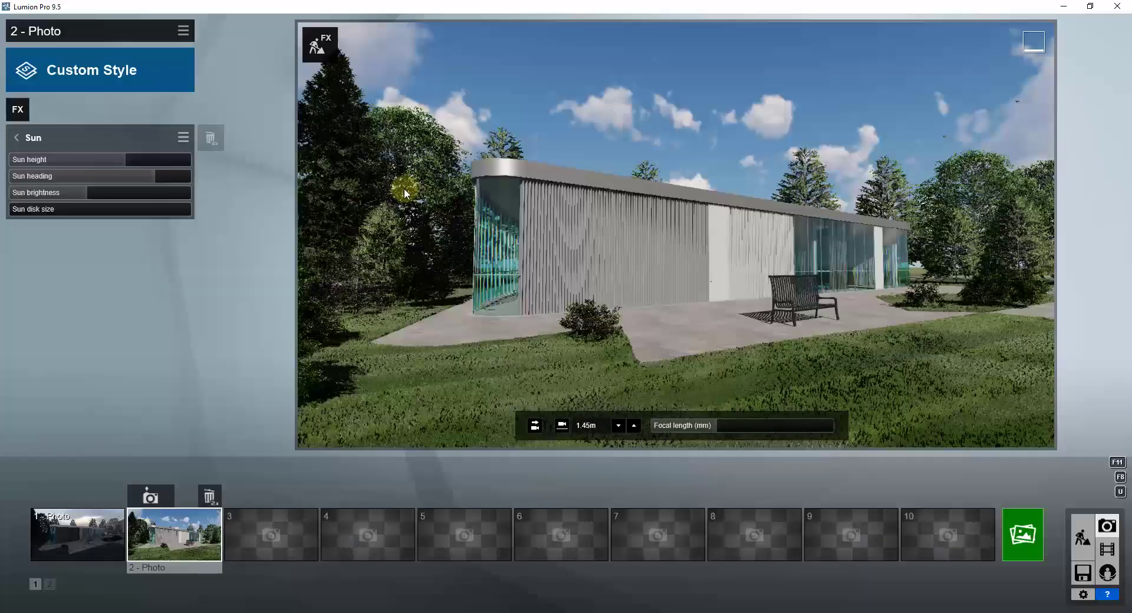
left_click_drag(119, 160, 139, 176)
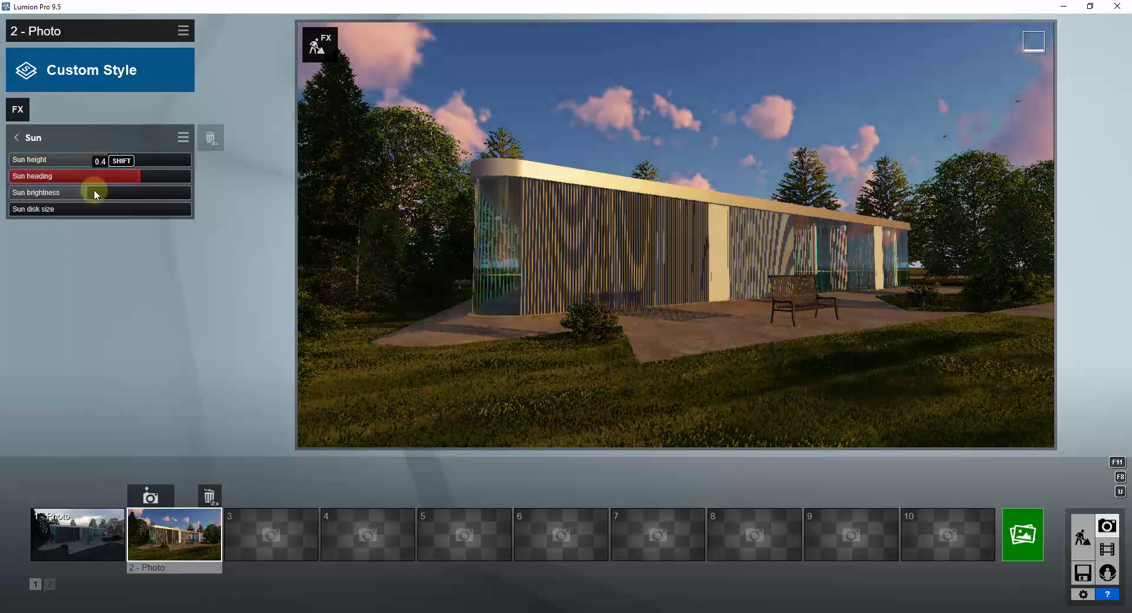
left_click(95, 190)
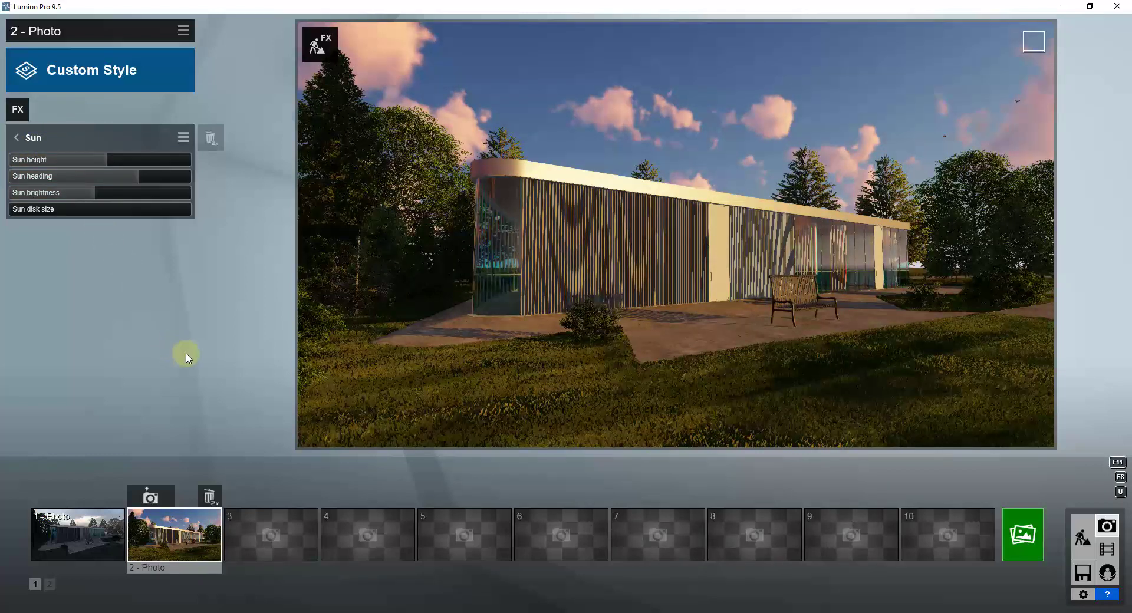
Apply the Realistic style to Photo 2 in place of its custom effects
left_click(122, 79)
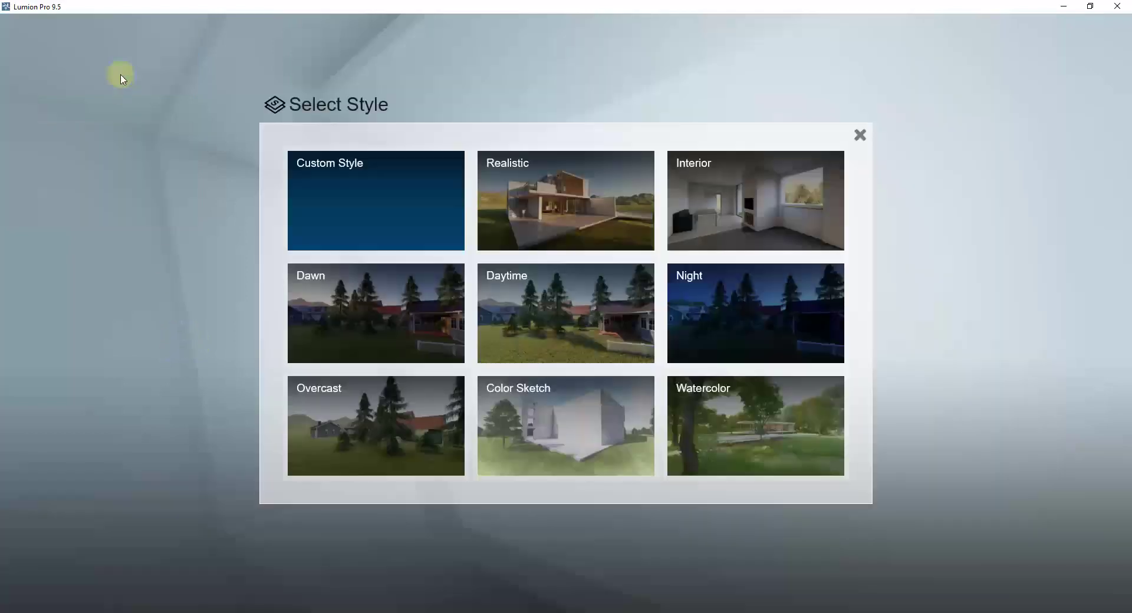
left_click(584, 220)
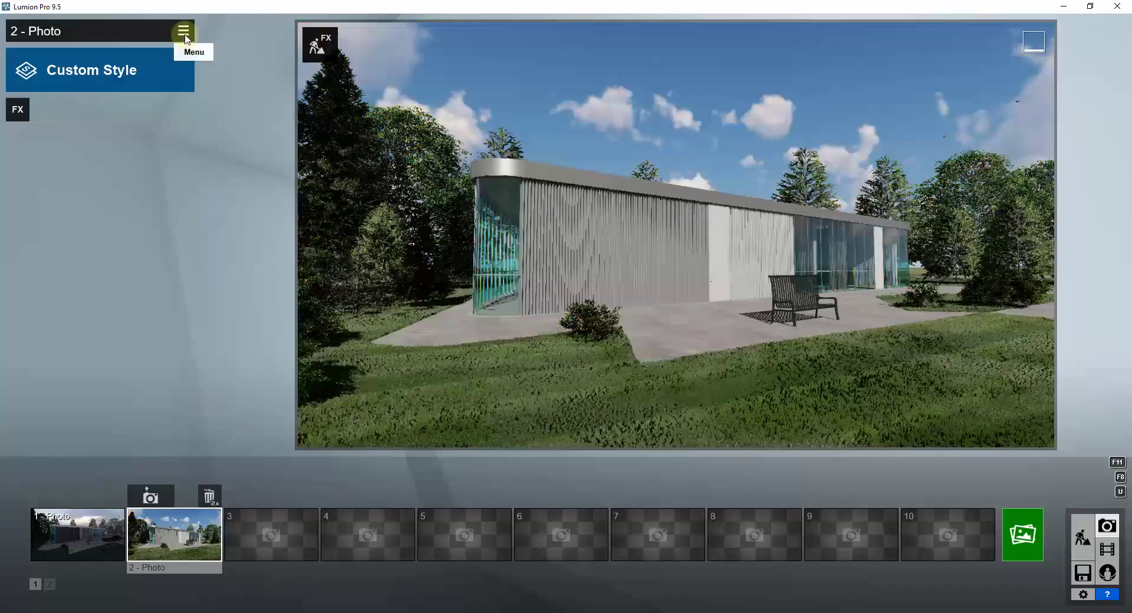
left_click(182, 30)
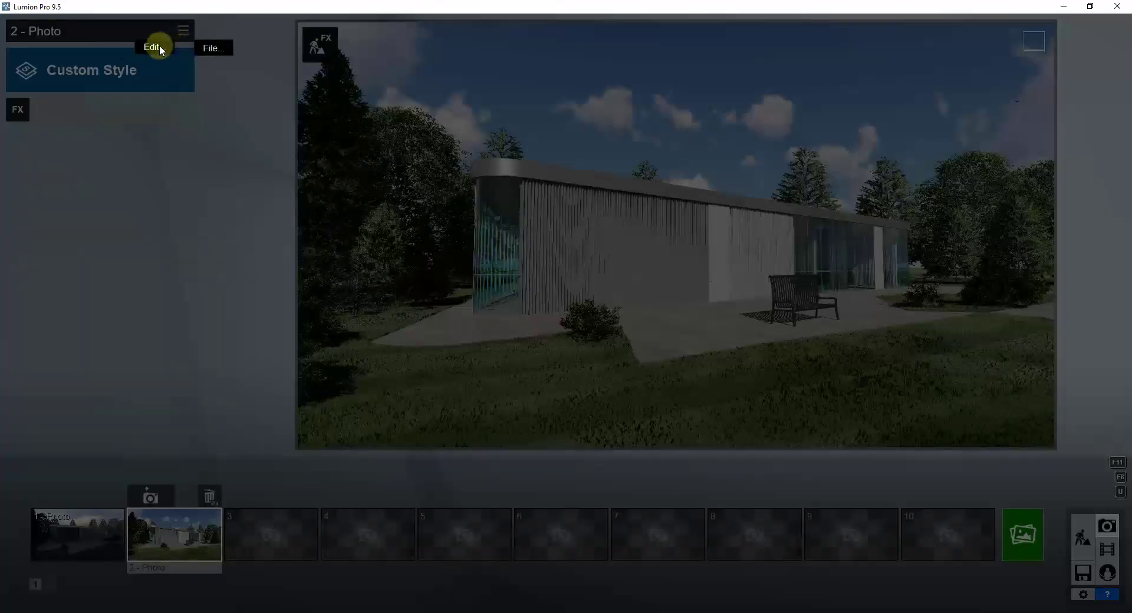
left_click(199, 146)
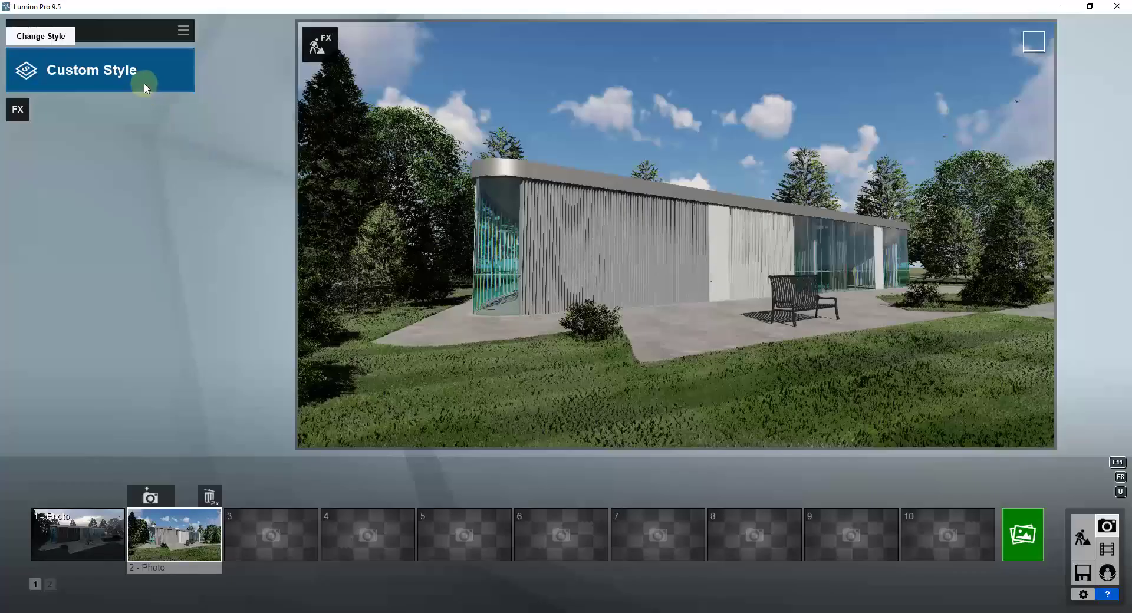
left_click(135, 76)
left_click(598, 216)
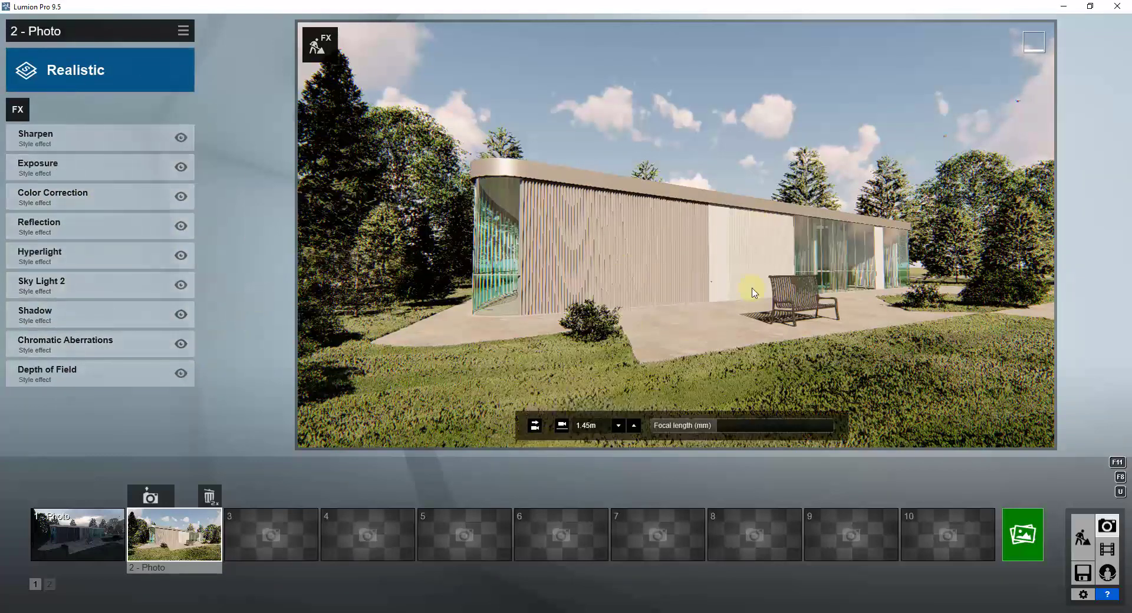
Try the Night style on Photo 2 and replace it with the Dawn style
left_click(108, 69)
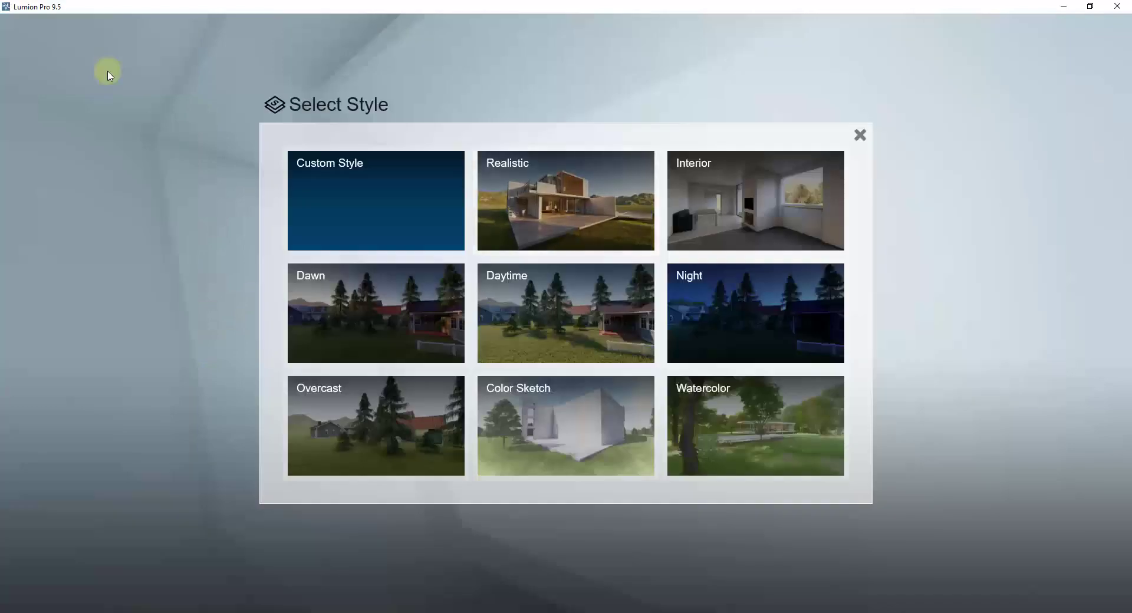
left_click(731, 305)
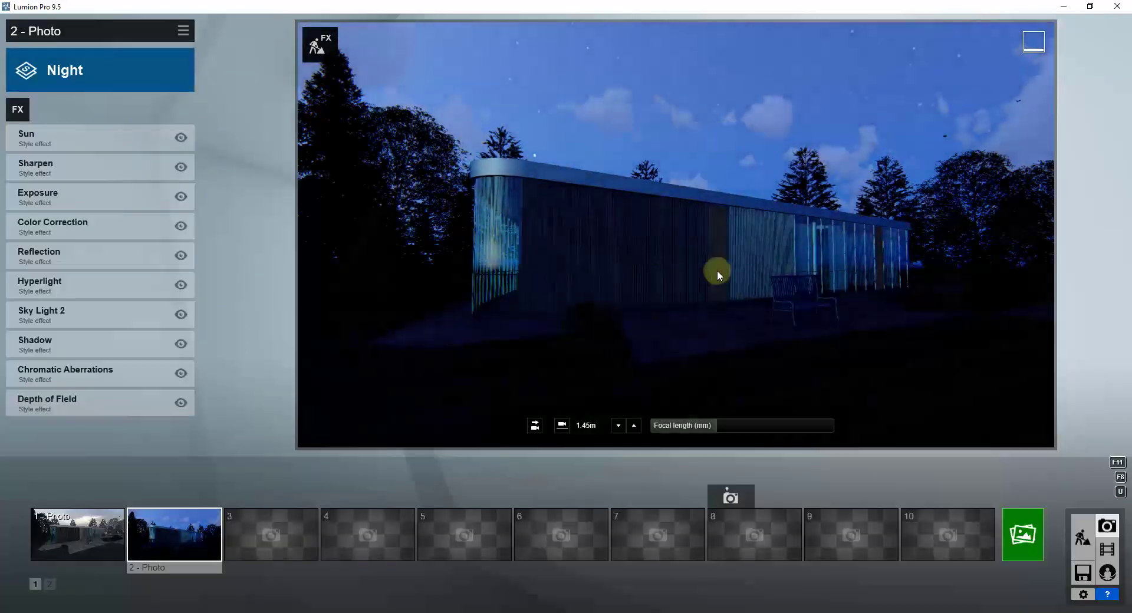
left_click(95, 64)
left_click(367, 321)
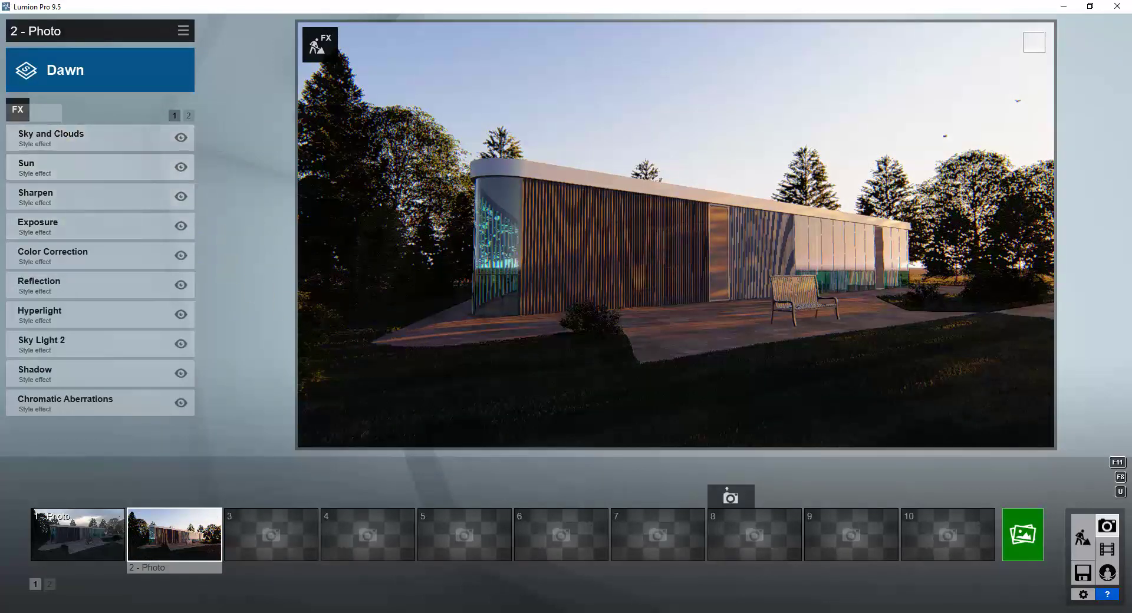
Add the Fog weather effect to Photo 2 and adjust its density to about two thirds of its range
left_click(18, 111)
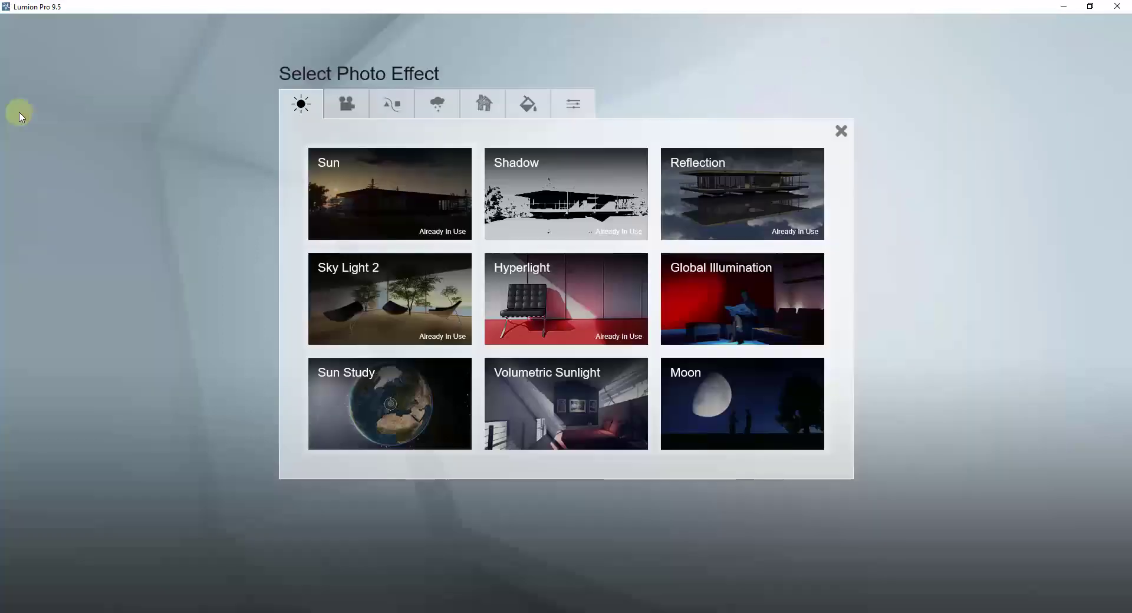
left_click(361, 107)
left_click(400, 109)
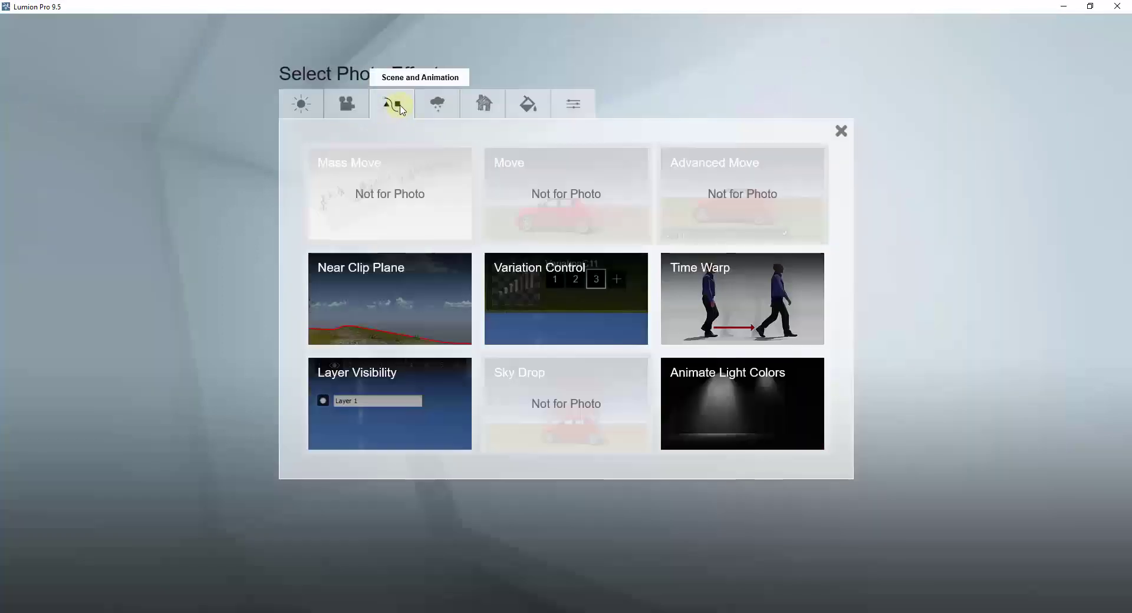
left_click(445, 107)
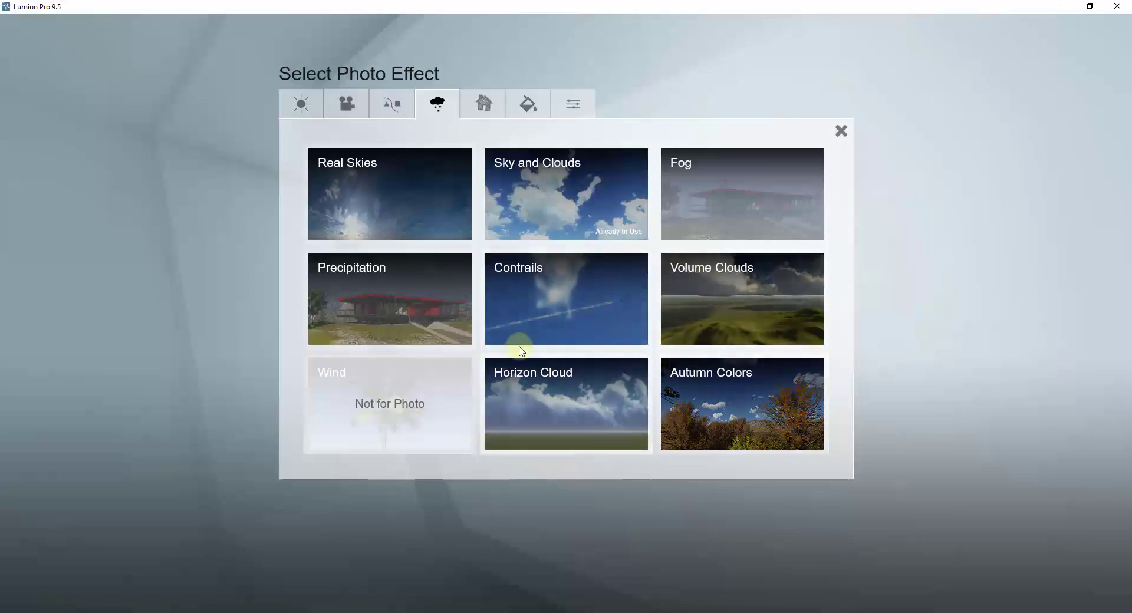
left_click(692, 206)
mouse_move(125, 158)
left_mouse_down()
mouse_move(86, 158)
mouse_move(129, 169)
left_mouse_up()
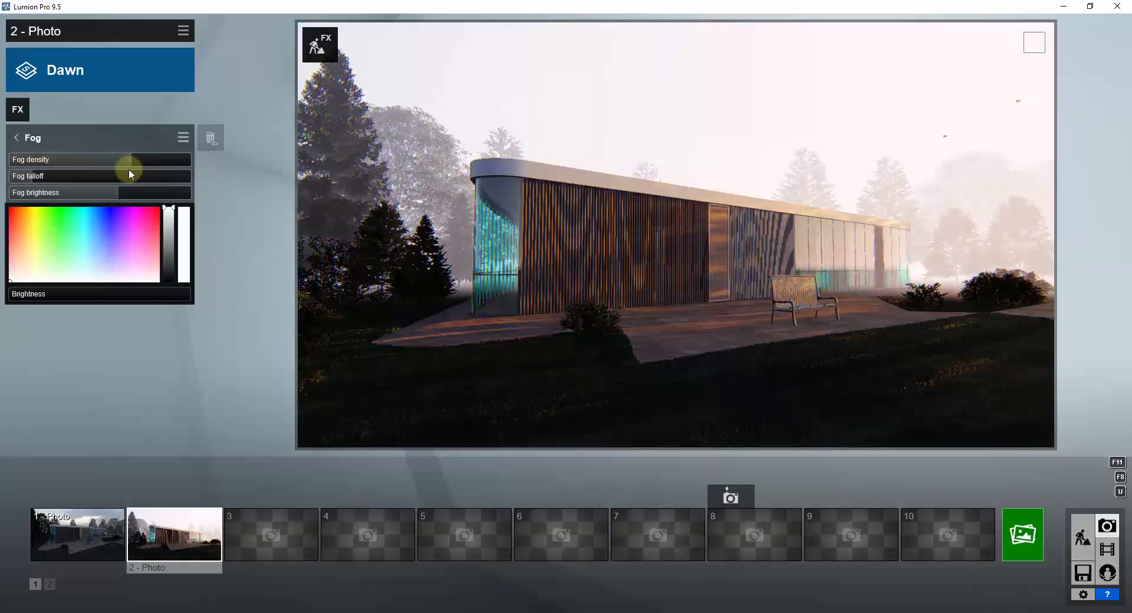
left_click(32, 139)
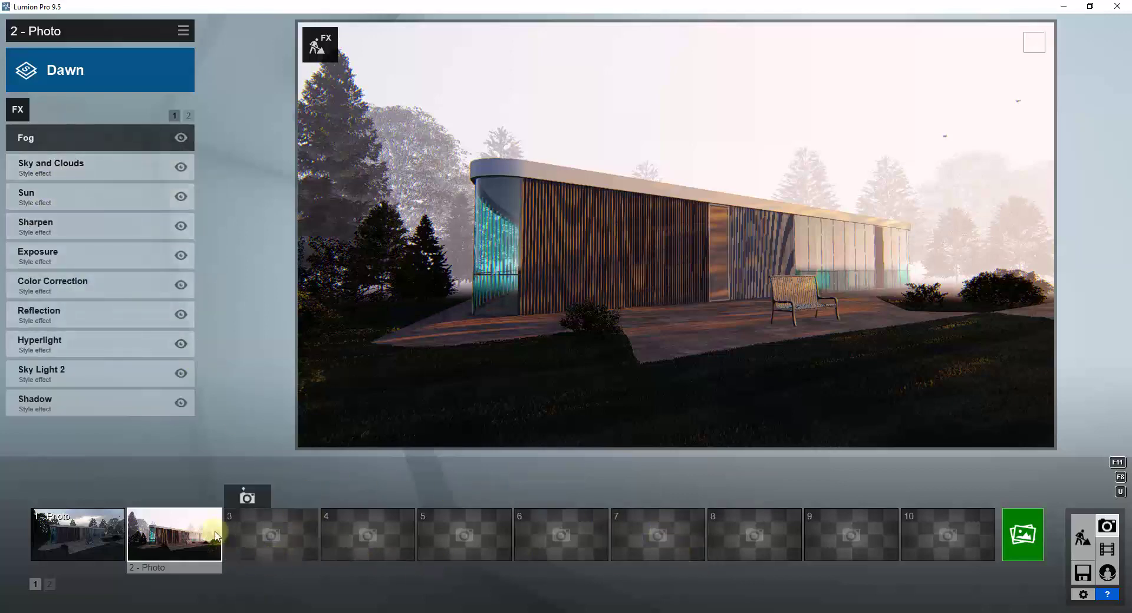
mouse_move(184, 554)
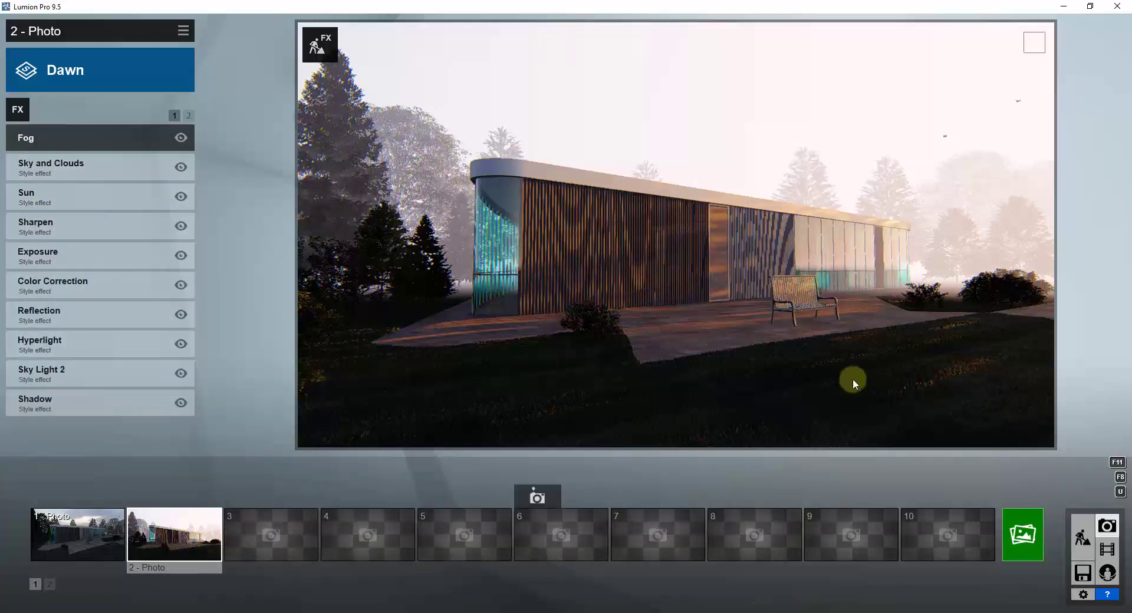
Switch to Twinmotion and create a new media image from the current view of the building
left_click(1064, 7)
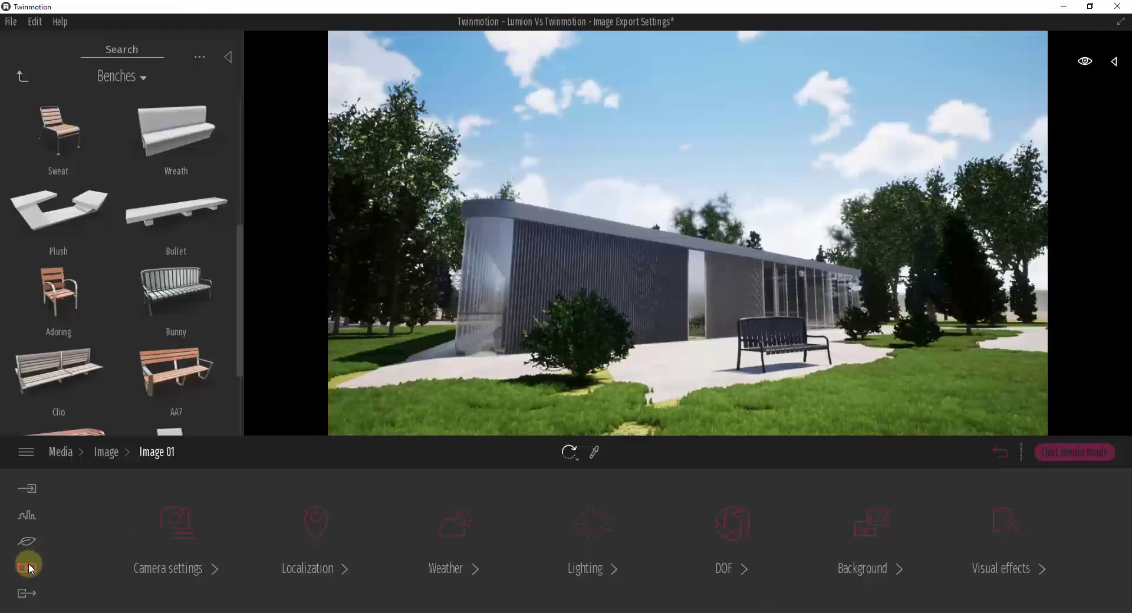
left_click(27, 568)
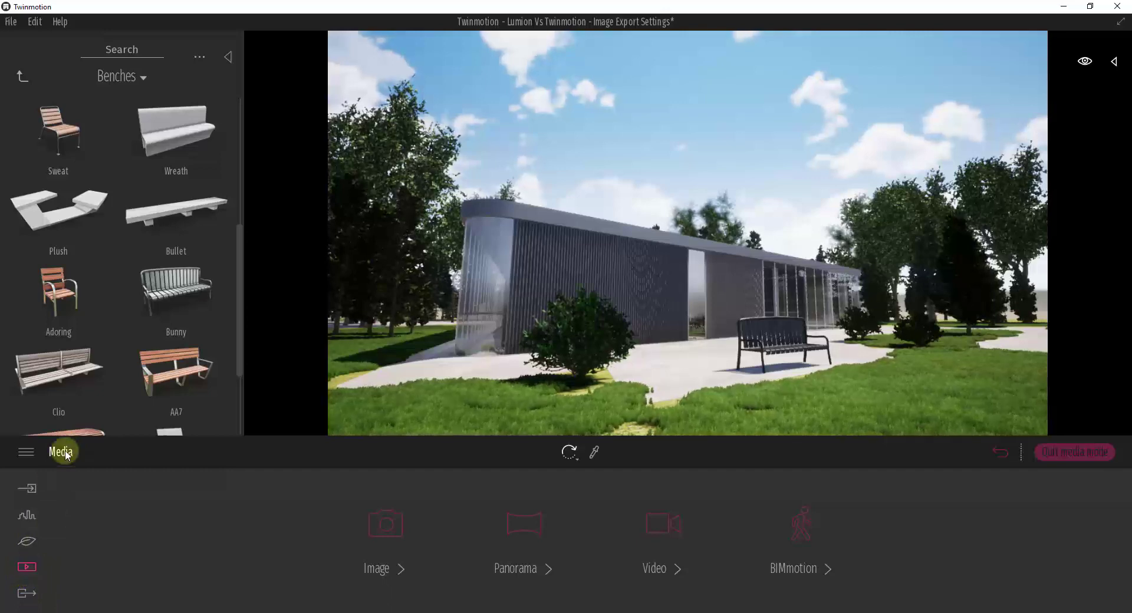
left_click(394, 533)
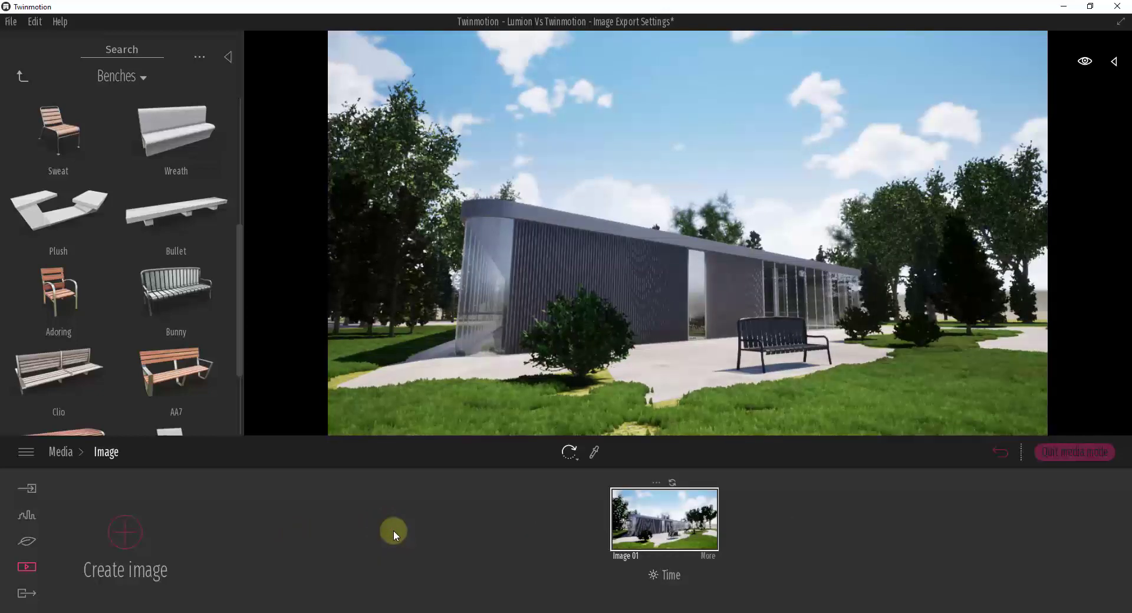
left_click(126, 532)
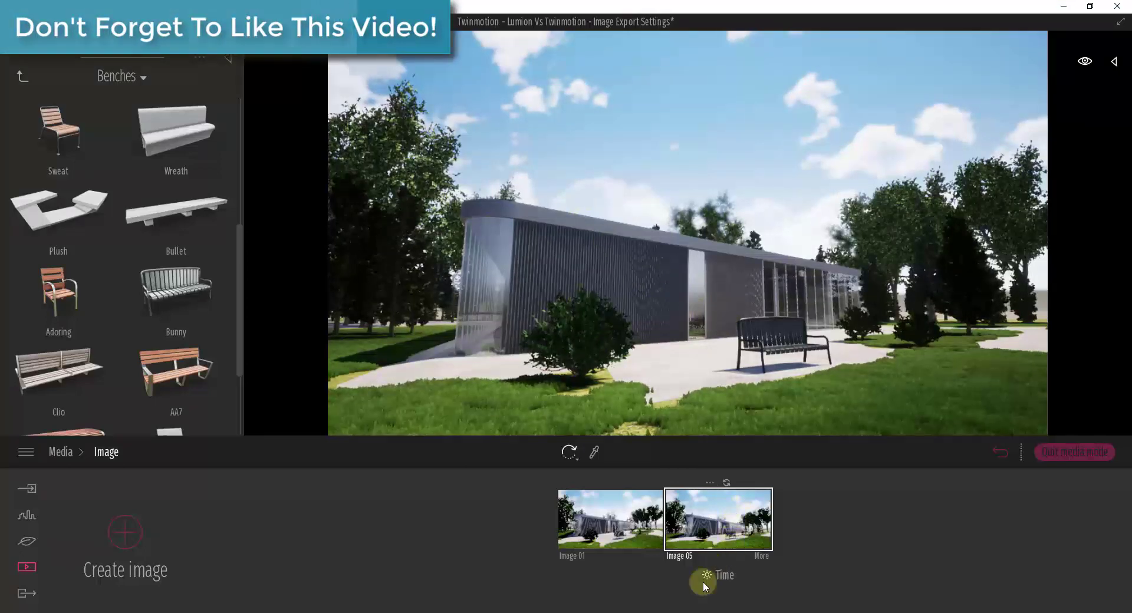
Load Image 01 and set its time of day to 18:14
mouse_move(611, 519)
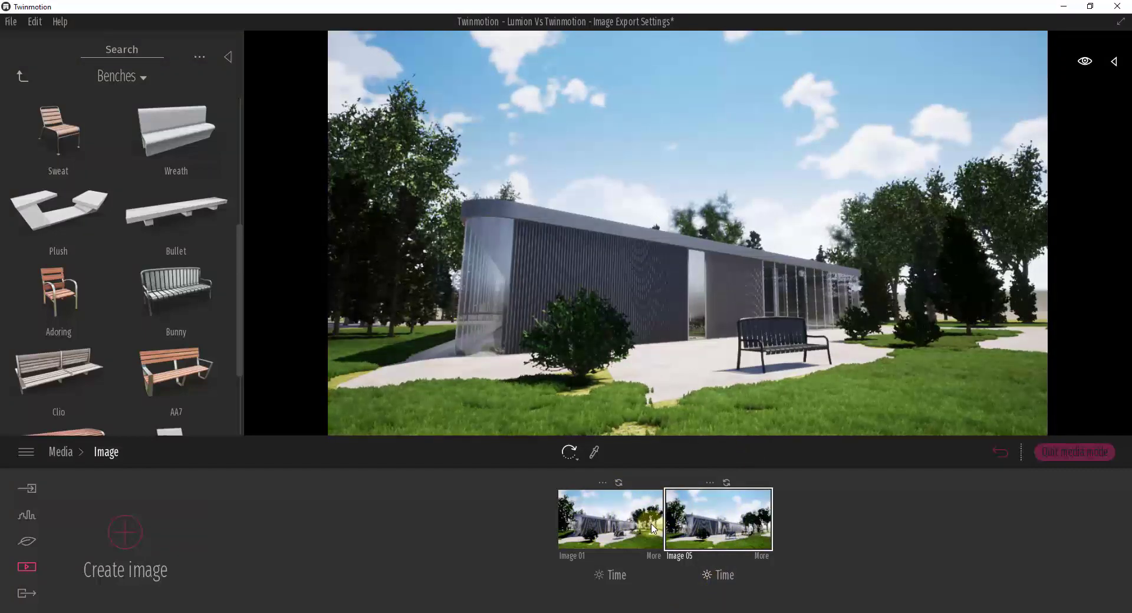
left_click(653, 529)
left_click(617, 575)
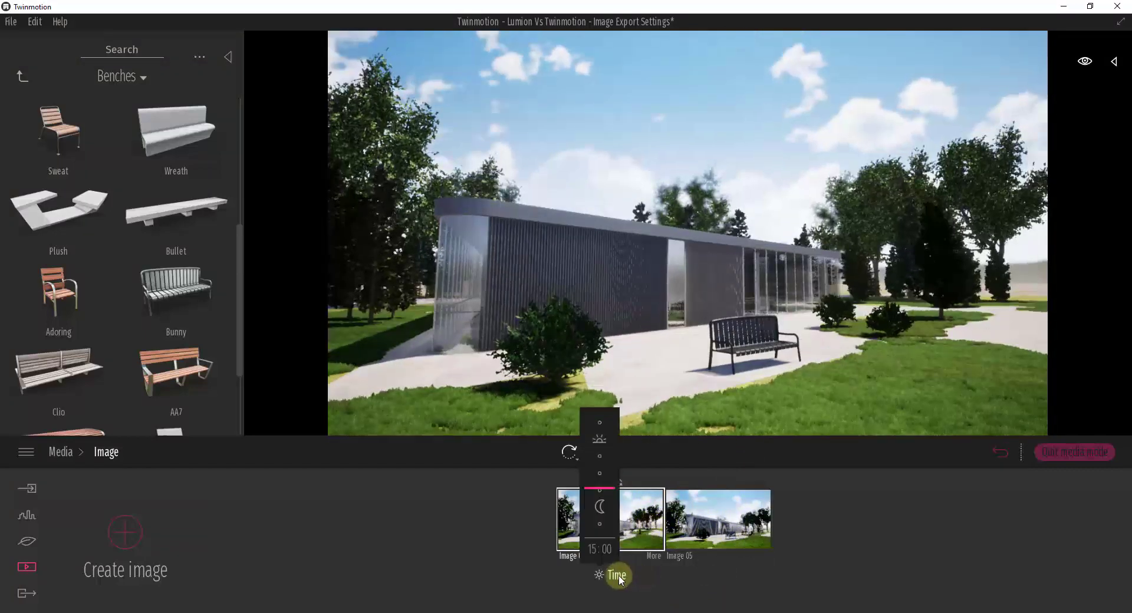
mouse_move(609, 515)
left_mouse_down()
mouse_move(601, 526)
mouse_move(607, 505)
left_mouse_up()
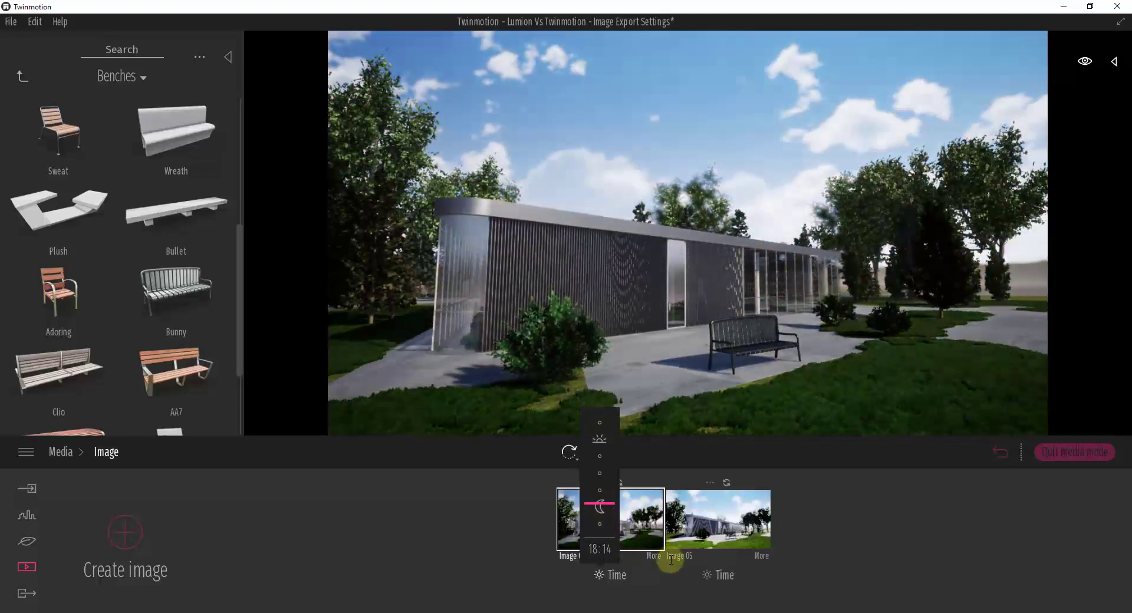
left_click(492, 518)
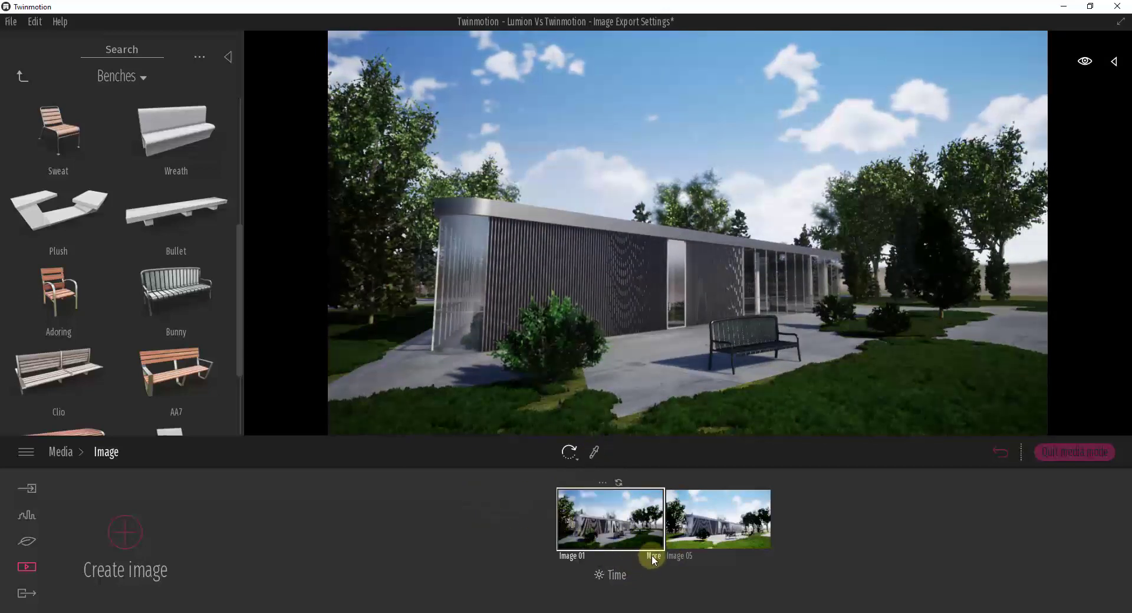
Set the FOV in Image 01's camera settings to 77 and re-aim the camera on the building
left_click(653, 556)
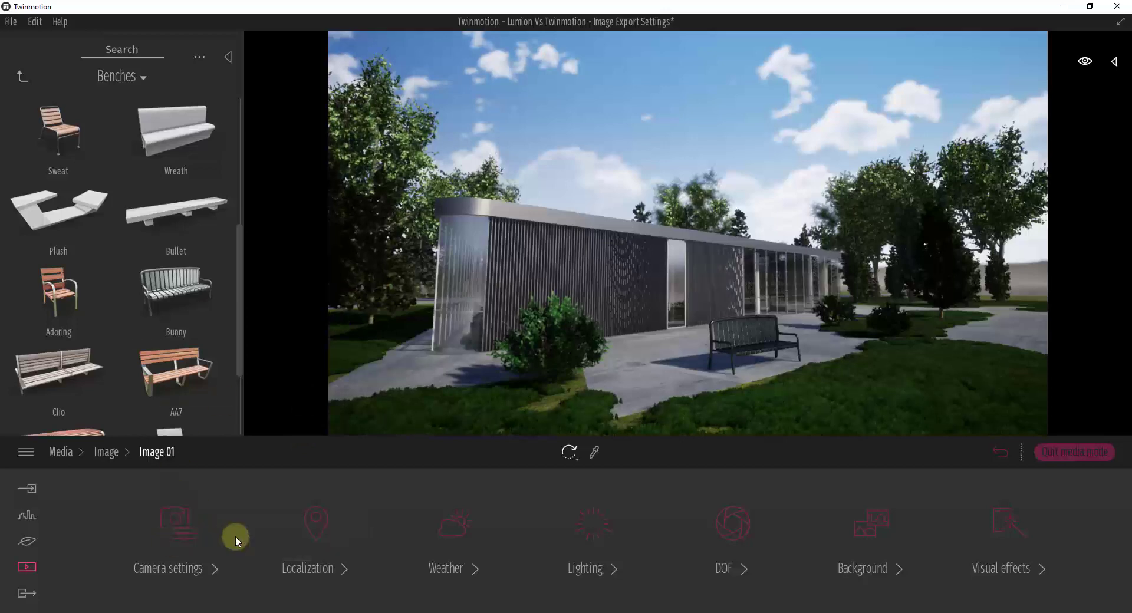
left_click(185, 532)
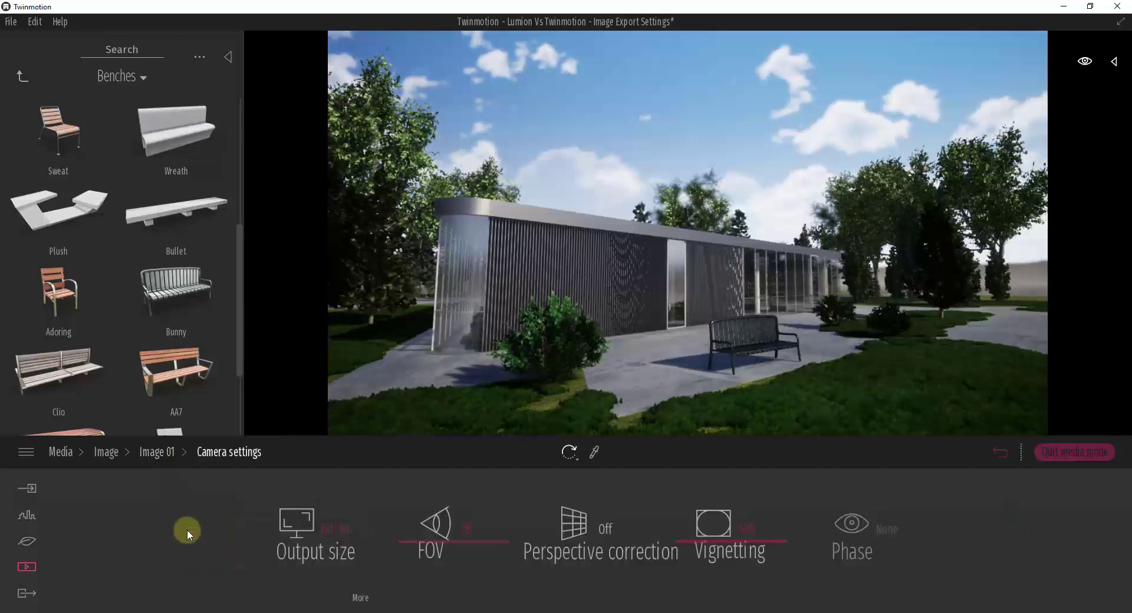
left_click_drag(432, 547, 430, 542)
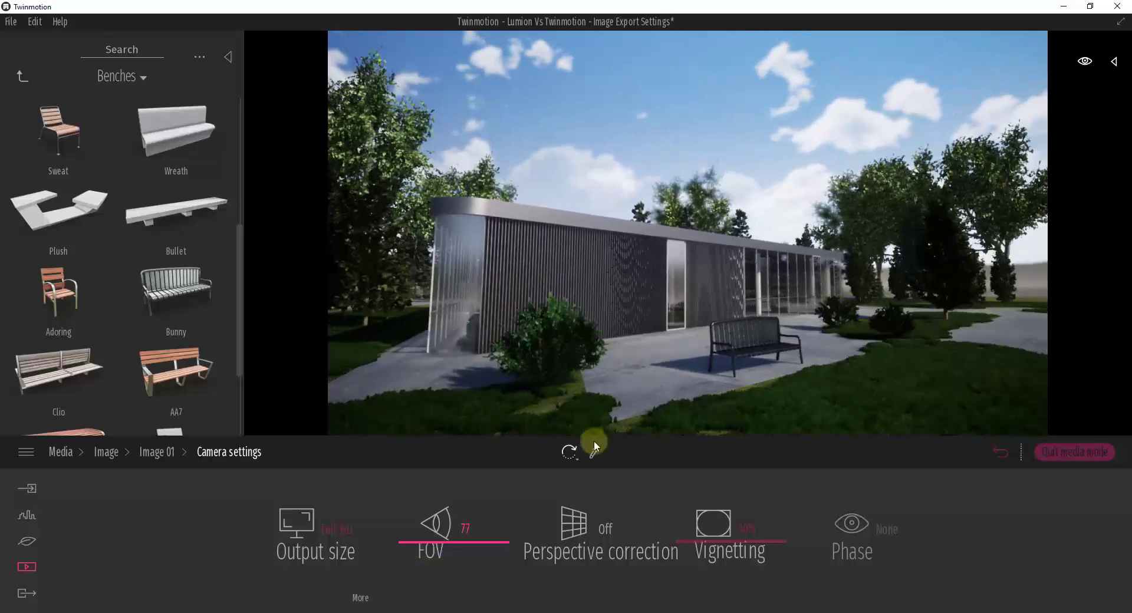
left_click_drag(650, 371, 678, 369)
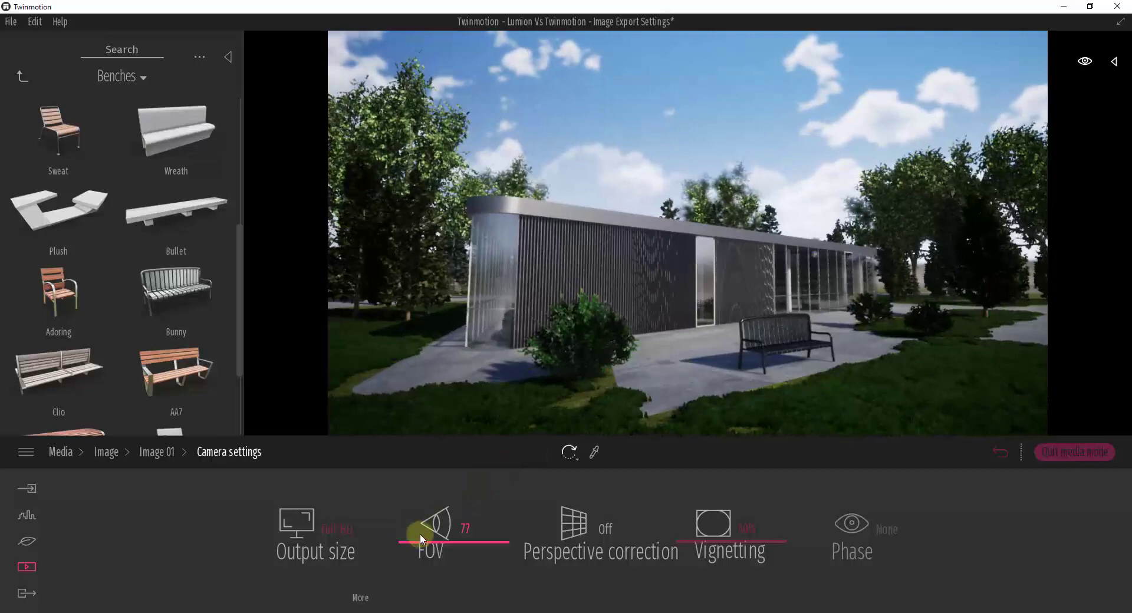
Narrow Image 01's FOV so the building fills more of the frame, and re-aim the camera on it
left_click_drag(422, 547, 426, 549)
left_click(670, 331)
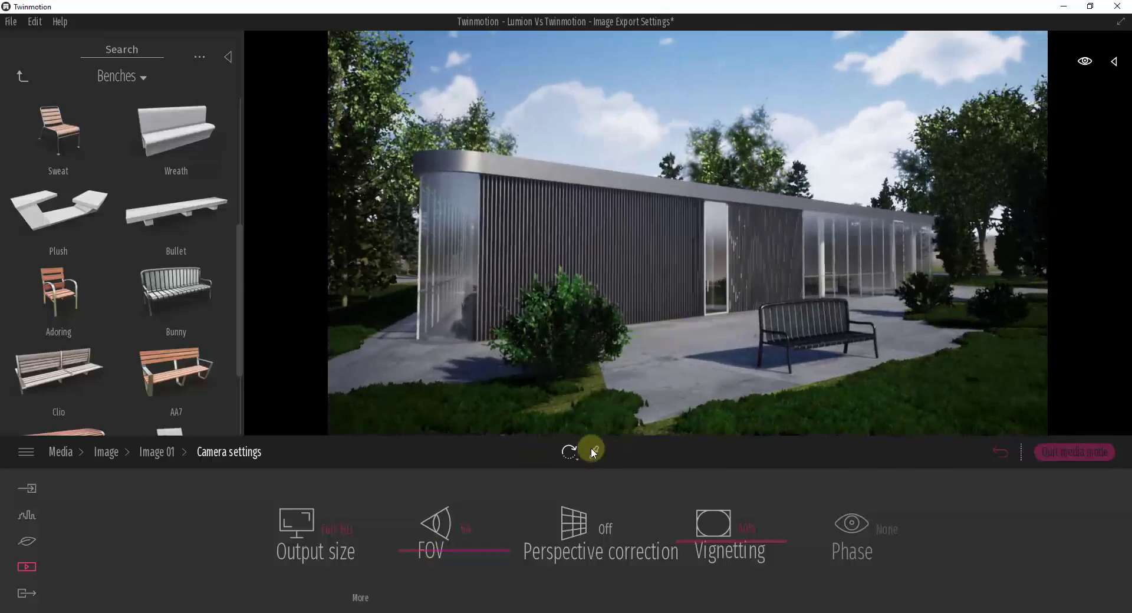
left_click(157, 451)
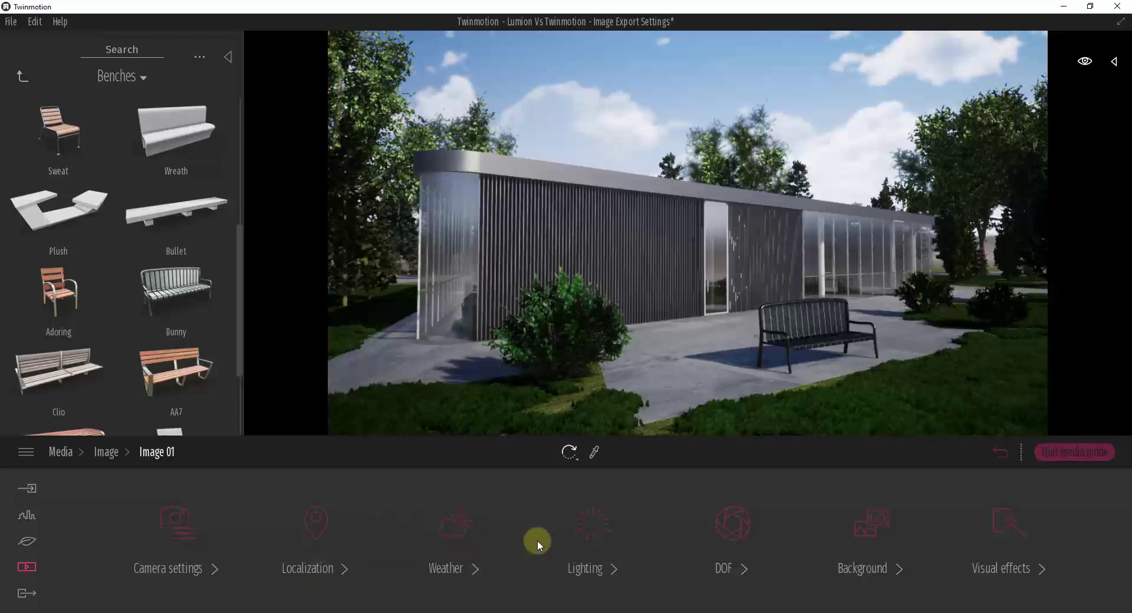
Adjust Image 01's weather to a setting just before the cloudy position
left_click(455, 528)
mouse_move(304, 512)
left_mouse_down()
mouse_move(220, 513)
mouse_move(331, 521)
mouse_move(275, 523)
mouse_move(298, 526)
mouse_move(287, 528)
left_mouse_up()
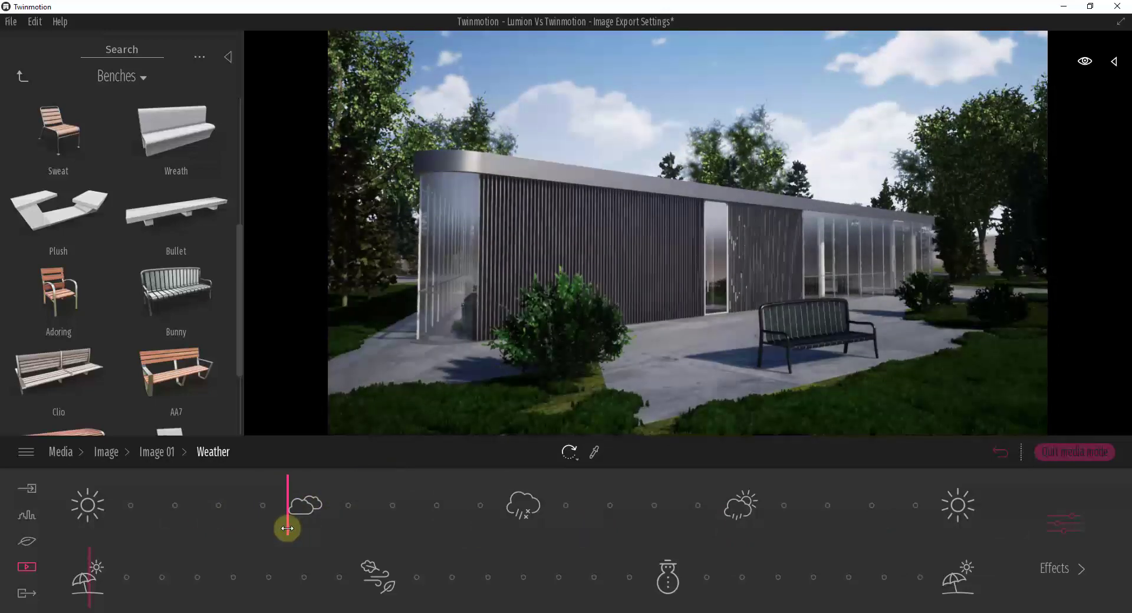
left_click(157, 453)
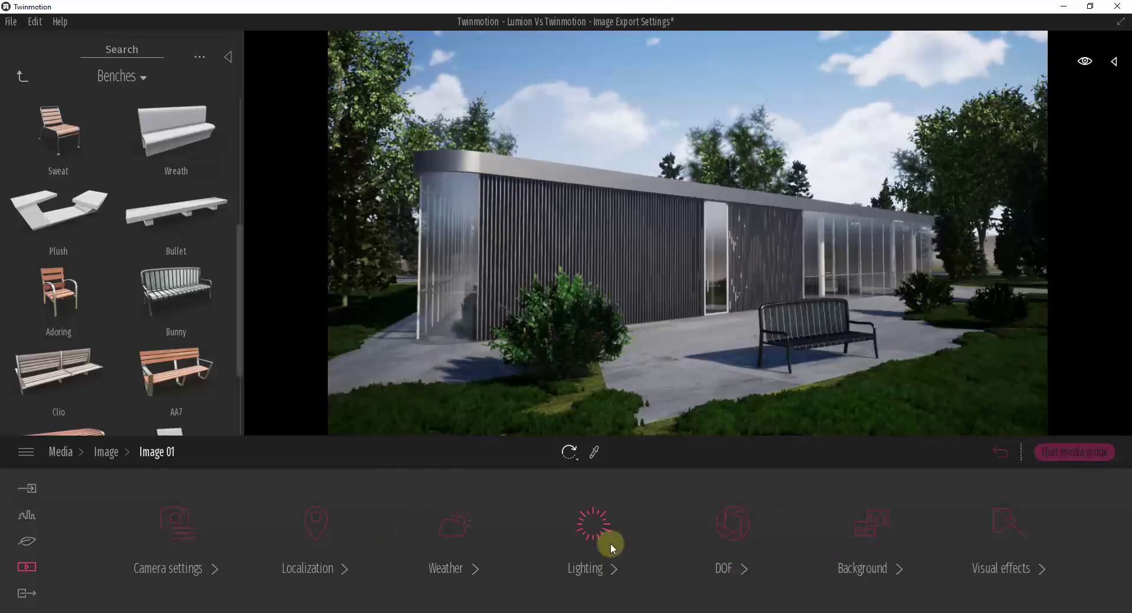
Set Image 01's Ambient lighting to 0.99 and slightly adjust its Sun intensity
left_click(594, 526)
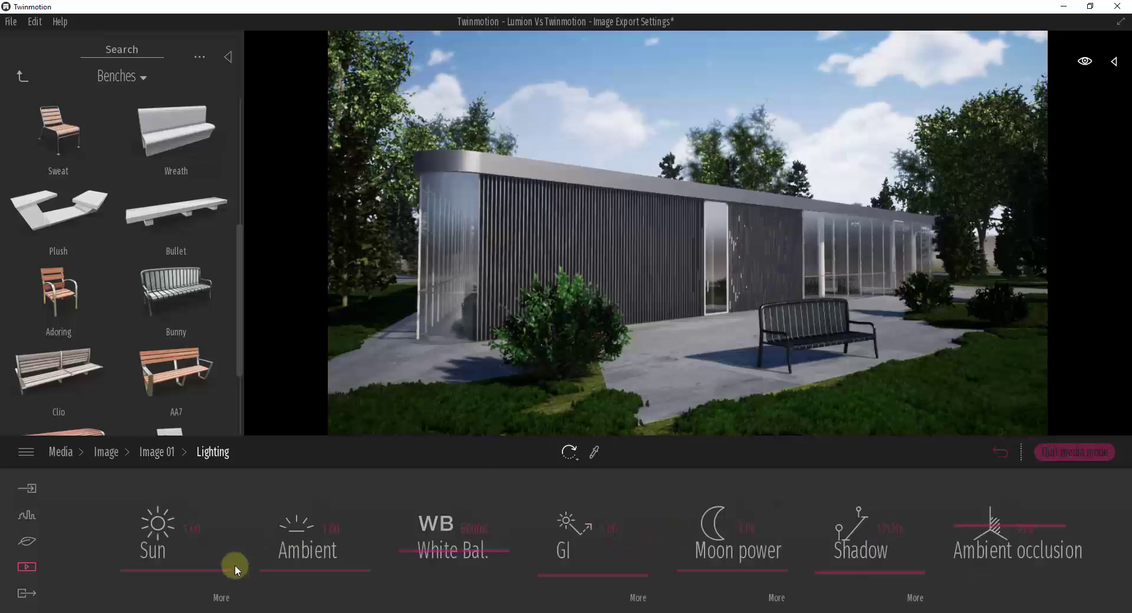
mouse_move(302, 568)
left_mouse_down()
mouse_move(300, 557)
mouse_move(305, 571)
left_mouse_up()
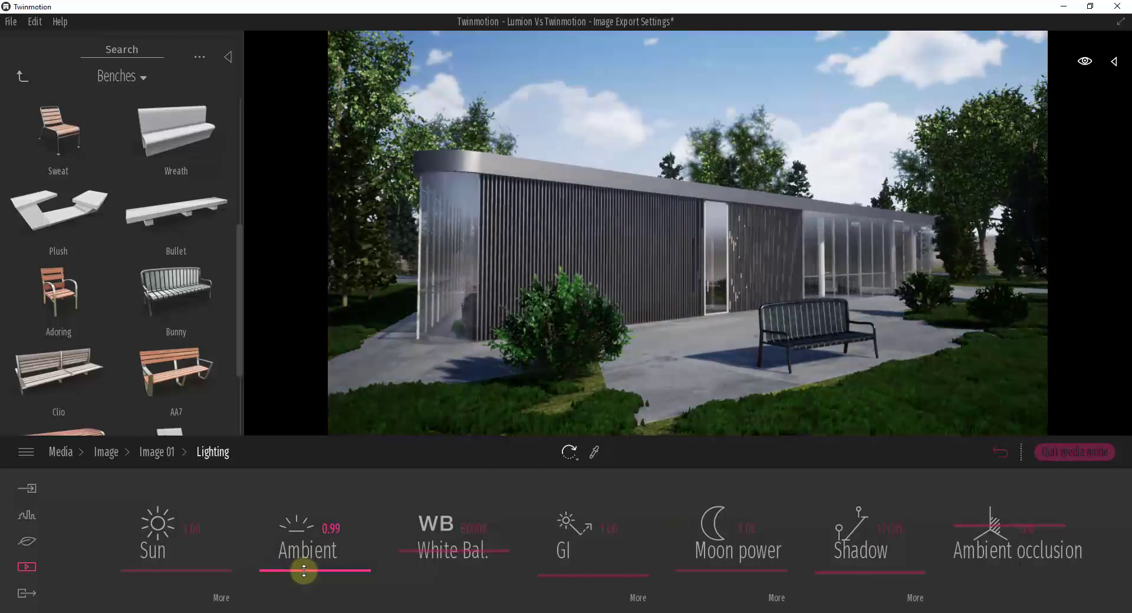
left_click_drag(207, 567, 210, 571)
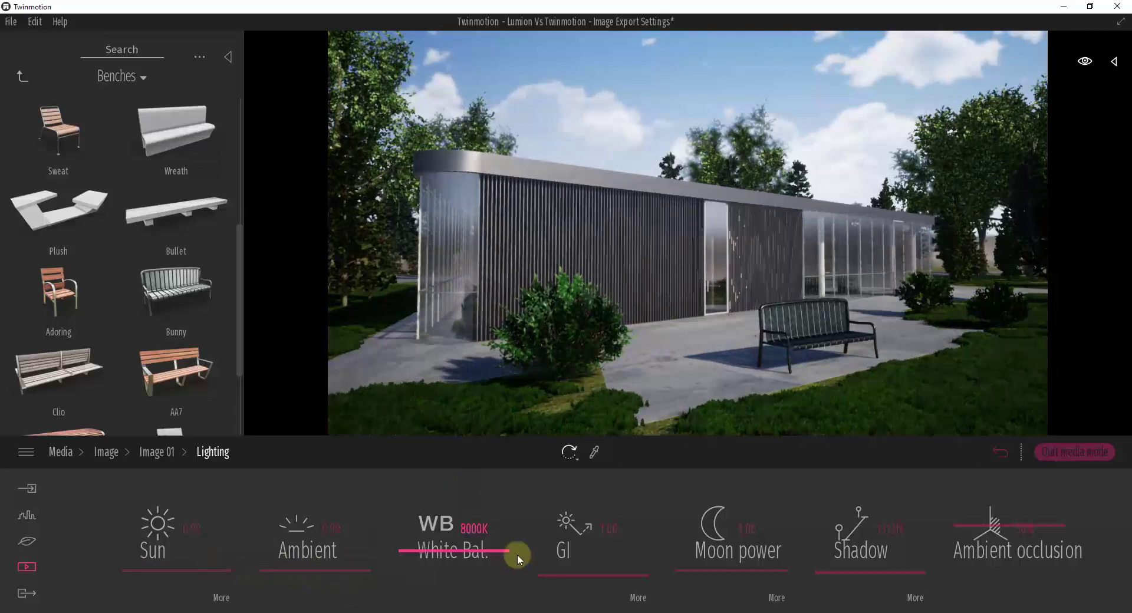
left_click(157, 453)
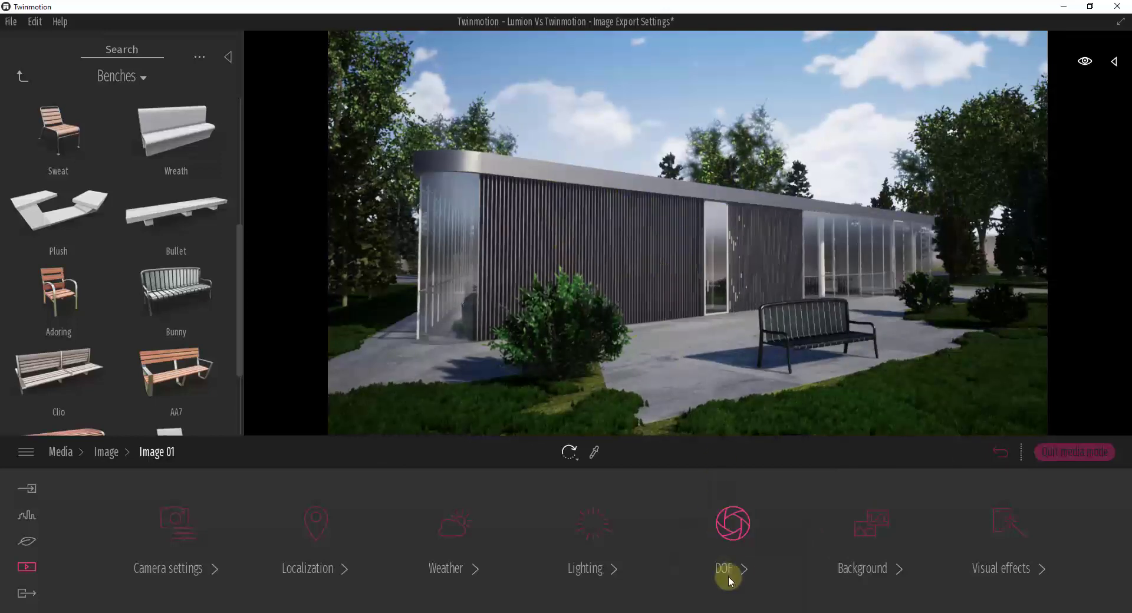
Switch to Lumion, apply the Daytime style to Photo 2 and remove its Fog effect
key("alt+Tab")
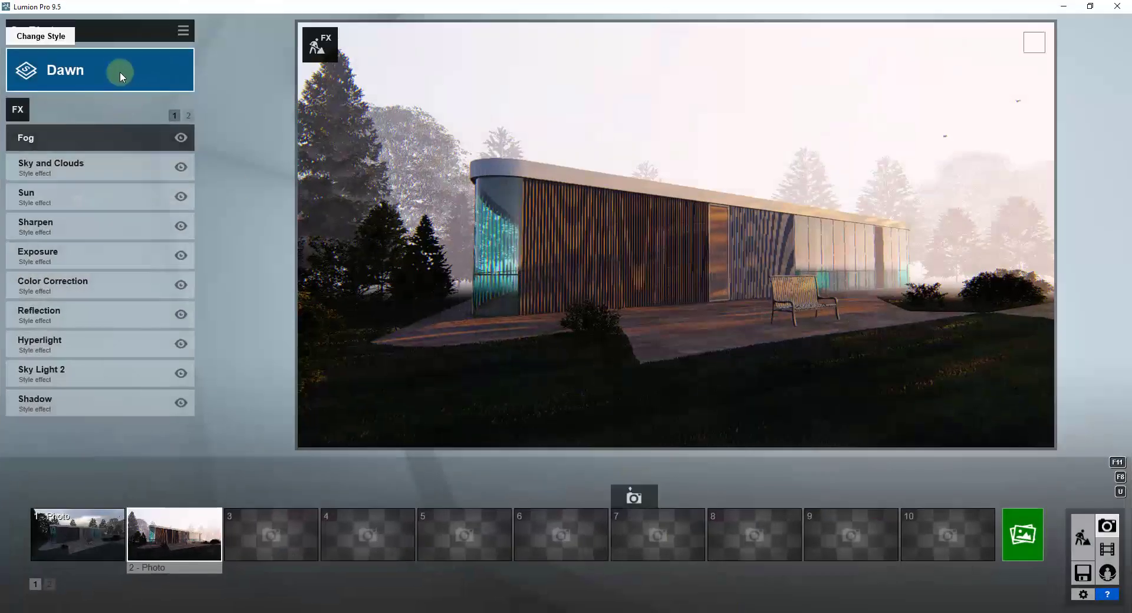
left_click(122, 74)
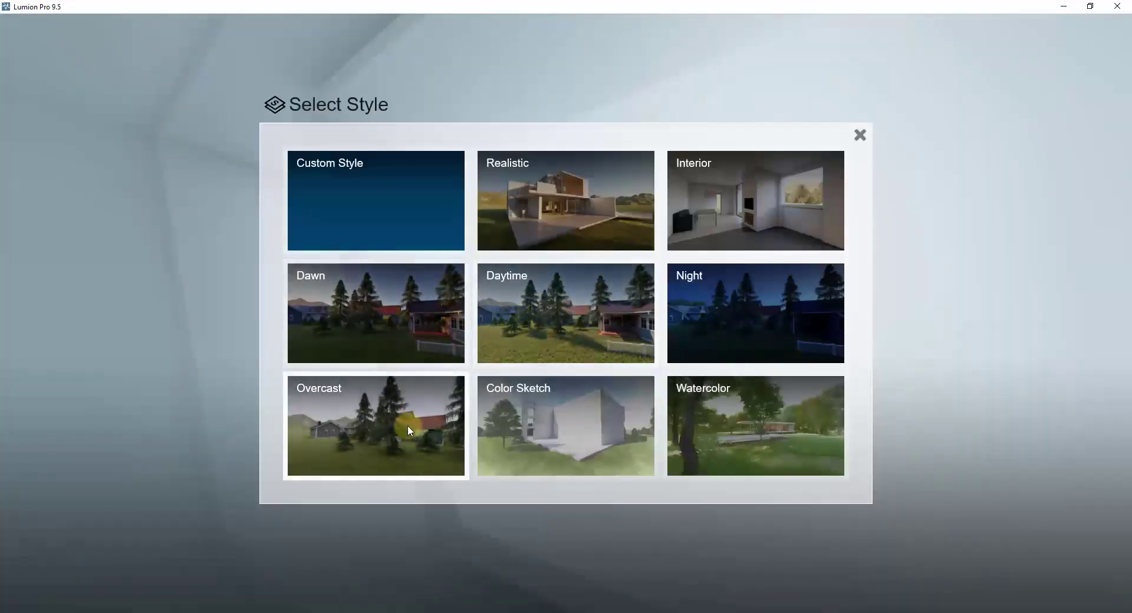
left_click(547, 286)
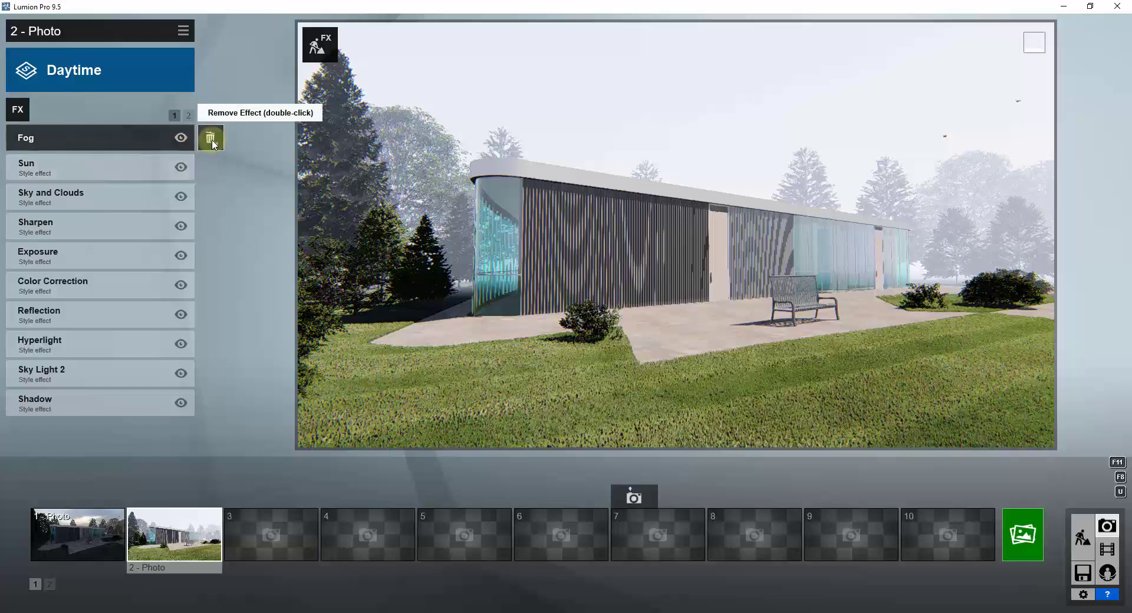
double_click(211, 141)
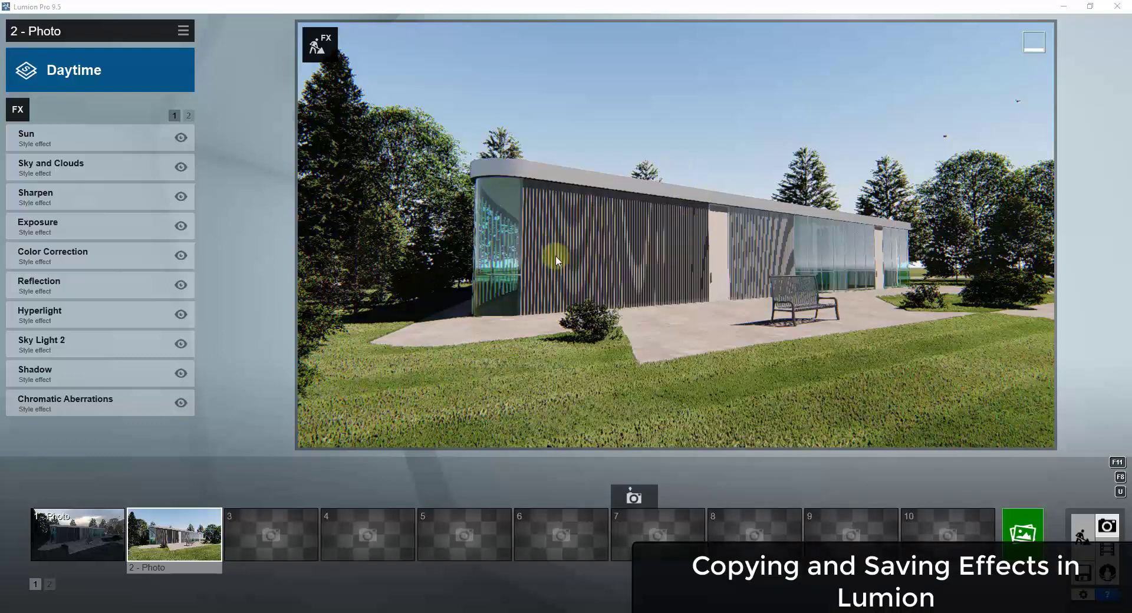
Copy the effects of Photo 1 and paste them onto Photo 2
left_click(79, 537)
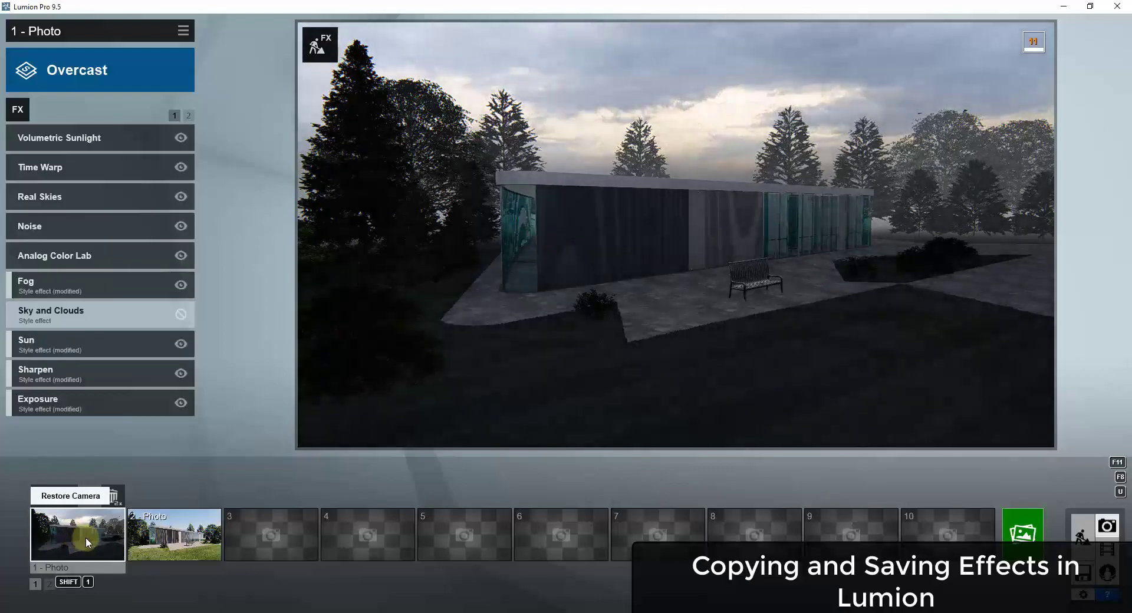
left_click(184, 31)
left_click(153, 47)
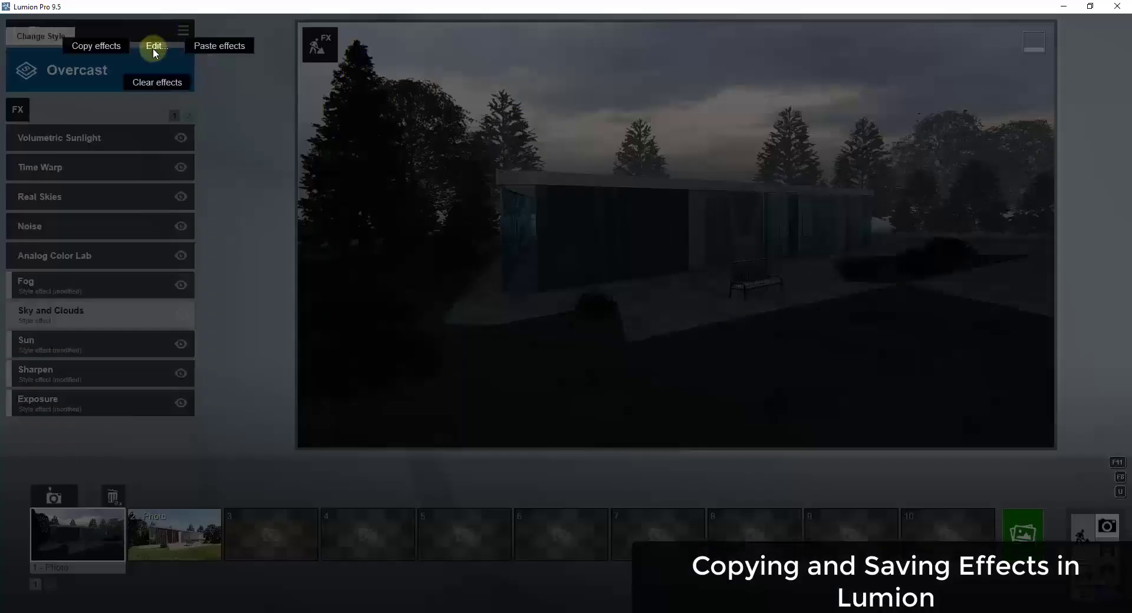
left_click(200, 545)
left_click(184, 27)
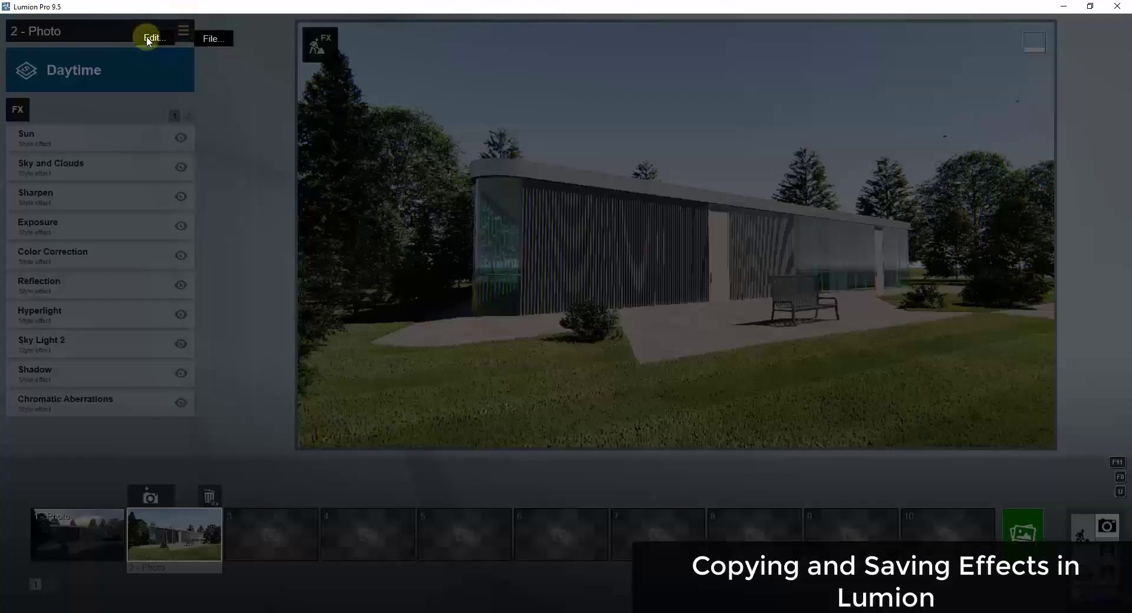
left_click(146, 36)
left_click(206, 40)
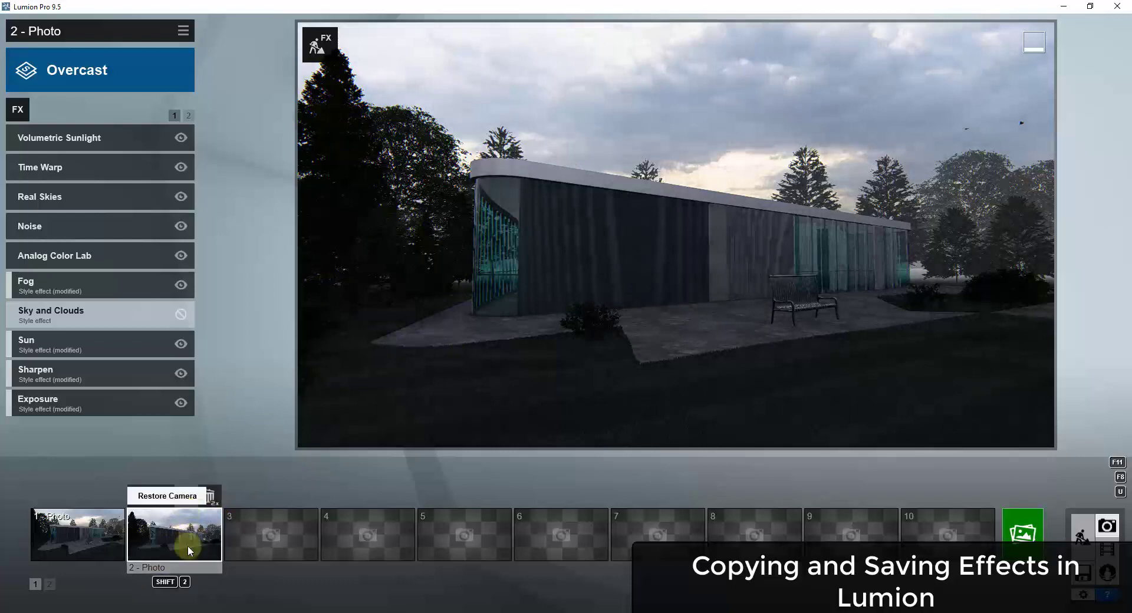
Look at the options for saving and loading Photo 2's effects, then close them
left_click(183, 31)
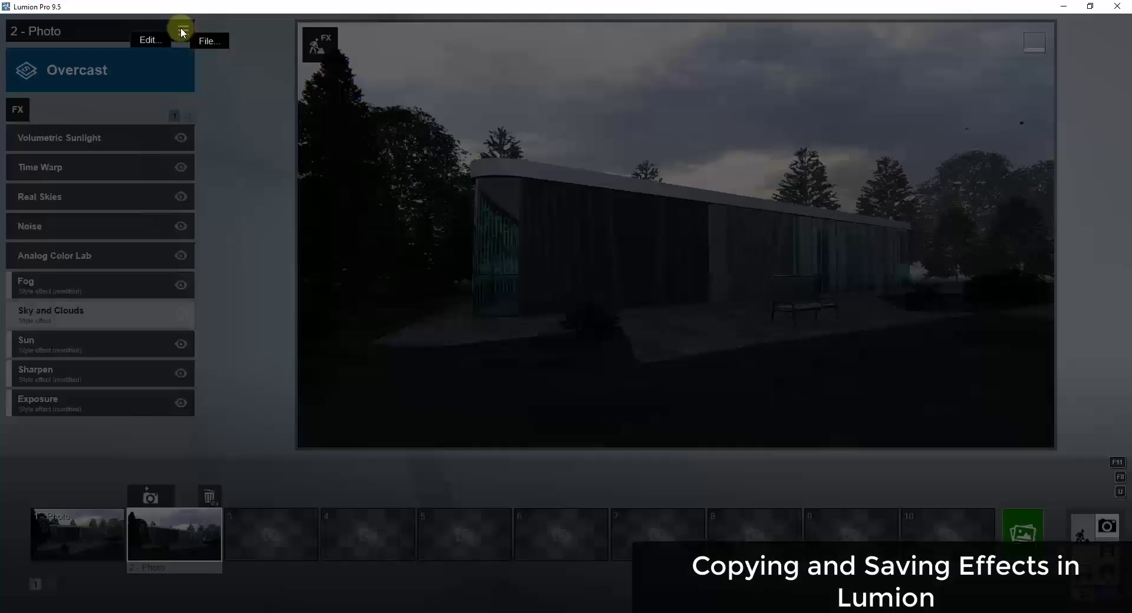
left_click(218, 38)
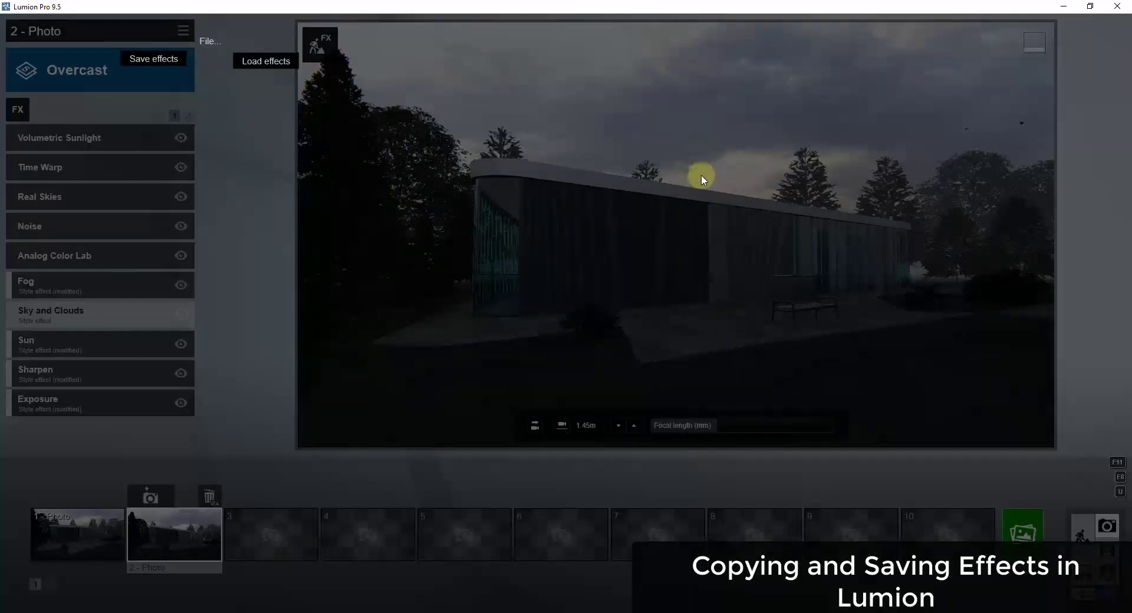
left_click(515, 122)
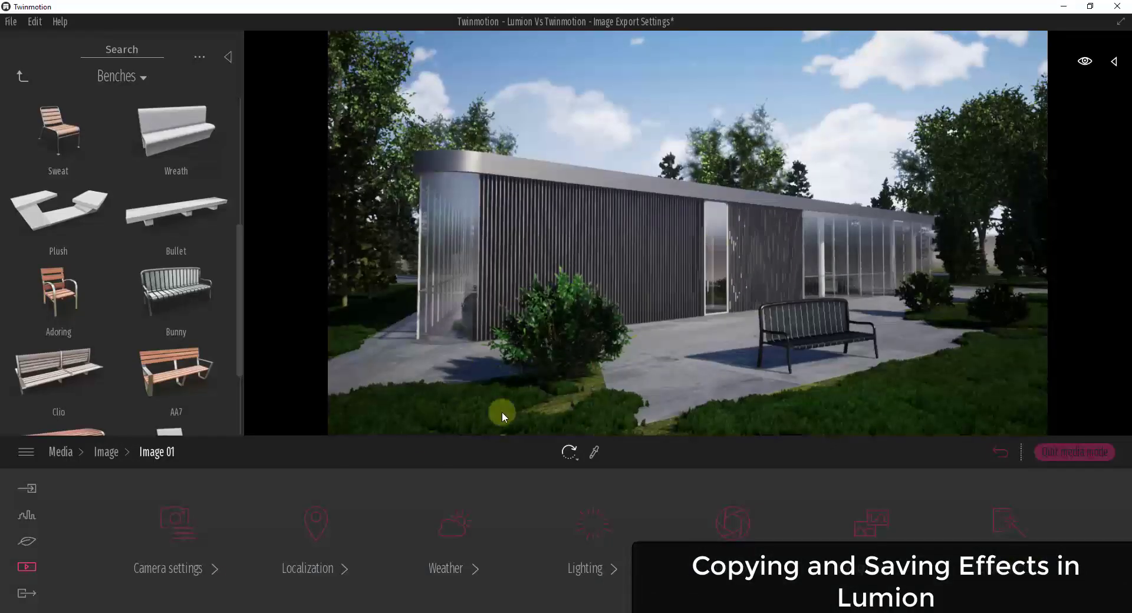
Switch to Twinmotion and duplicate Image 01 in the media image list
left_click(114, 452)
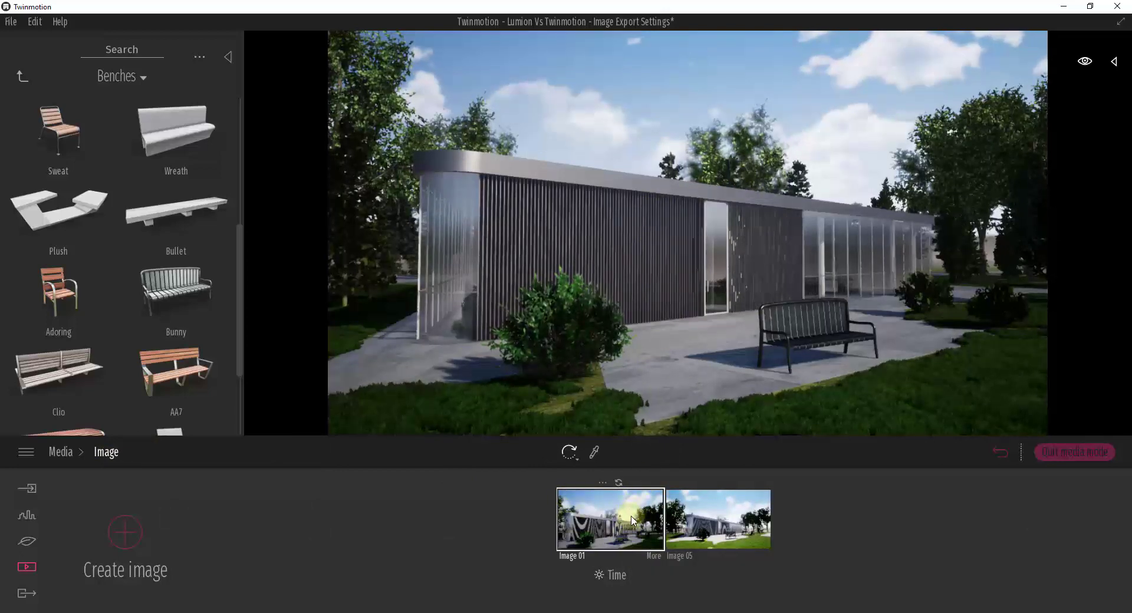
left_click(602, 483)
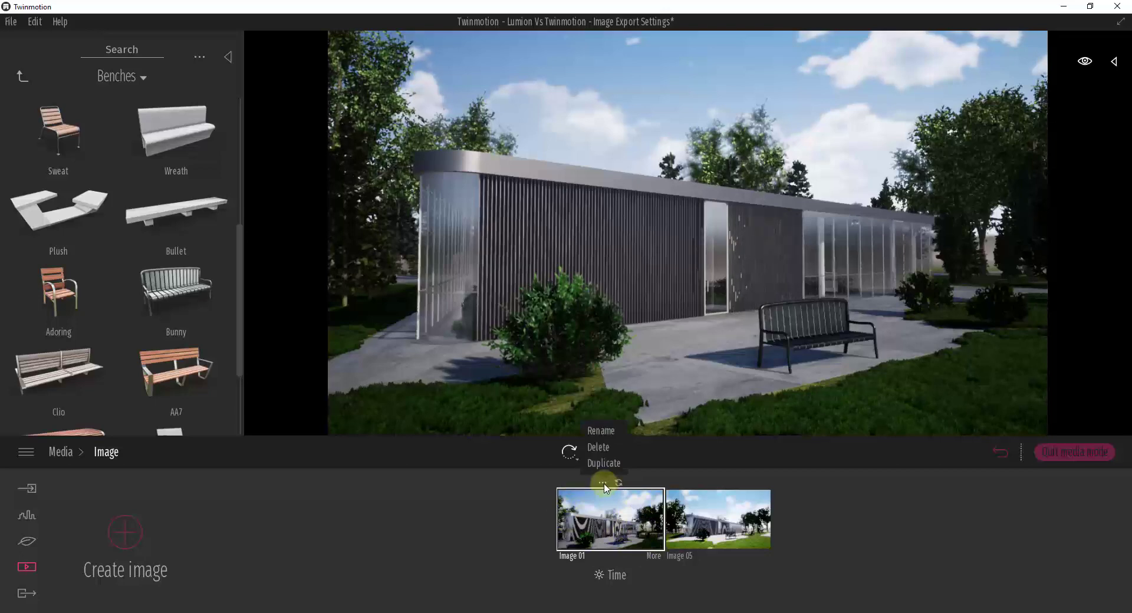
left_click(604, 465)
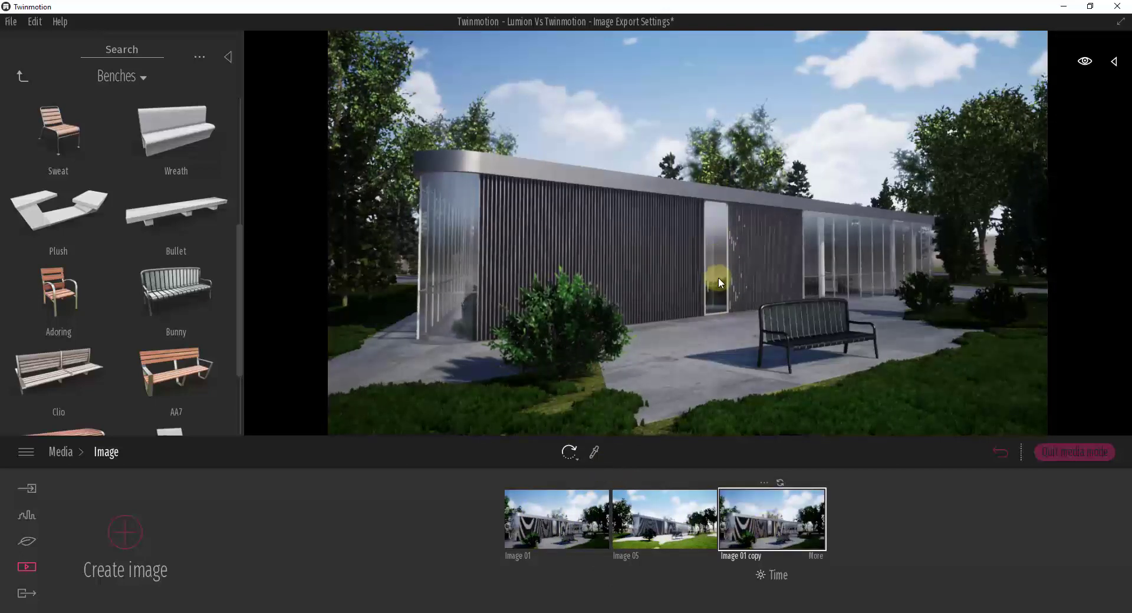
Move the camera to an elevated view over the building's roof and update Image 01 copy with it
left_click_drag(722, 284, 718, 276)
left_click(781, 483)
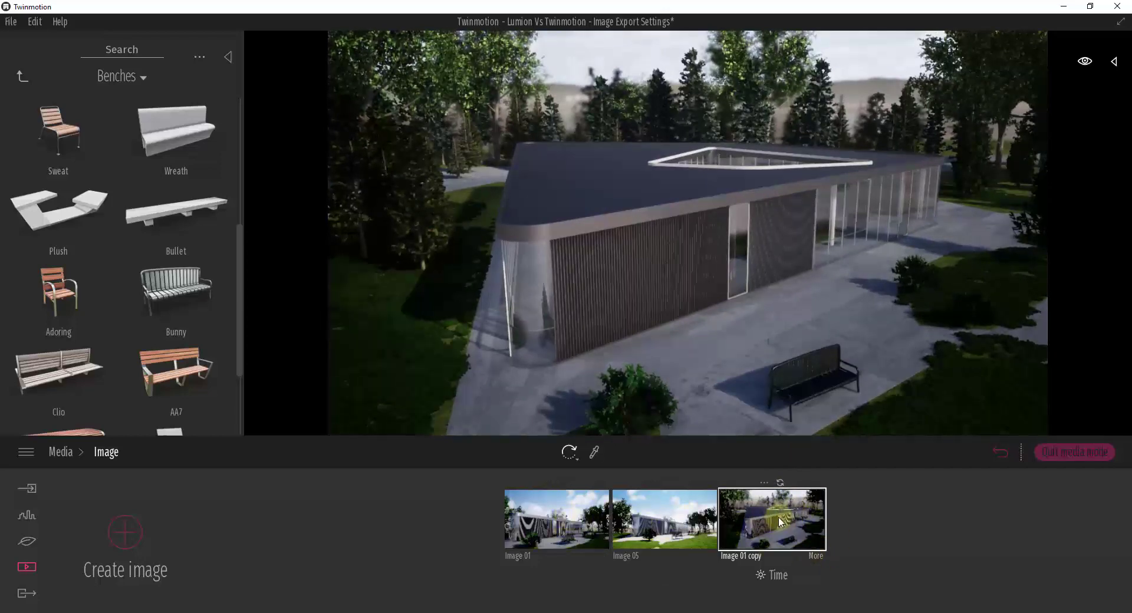
mouse_move(571, 522)
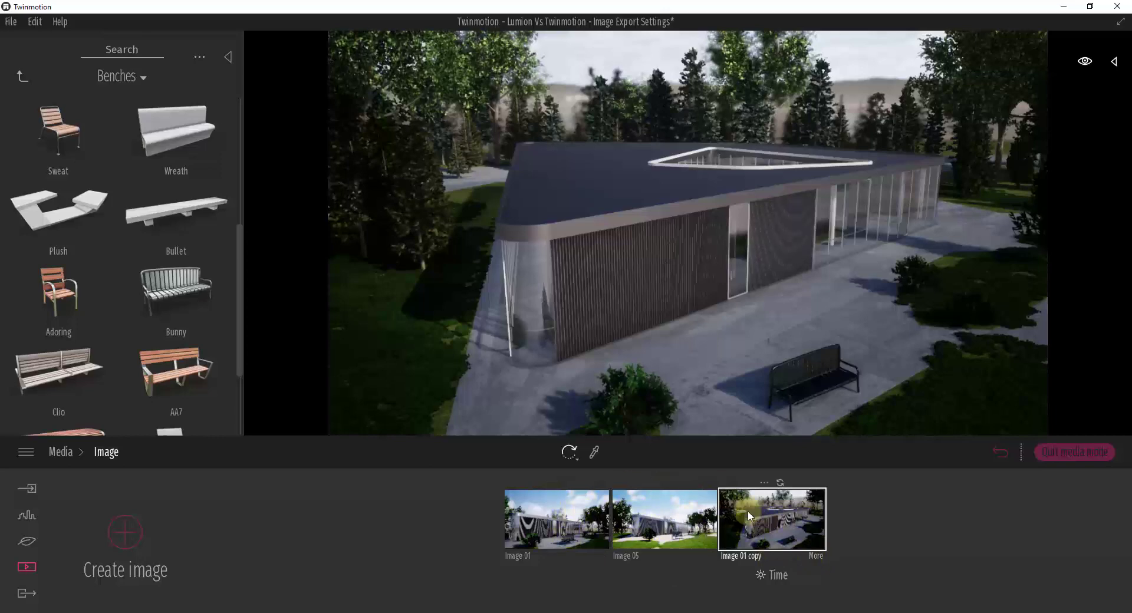
left_click_drag(694, 268, 694, 269)
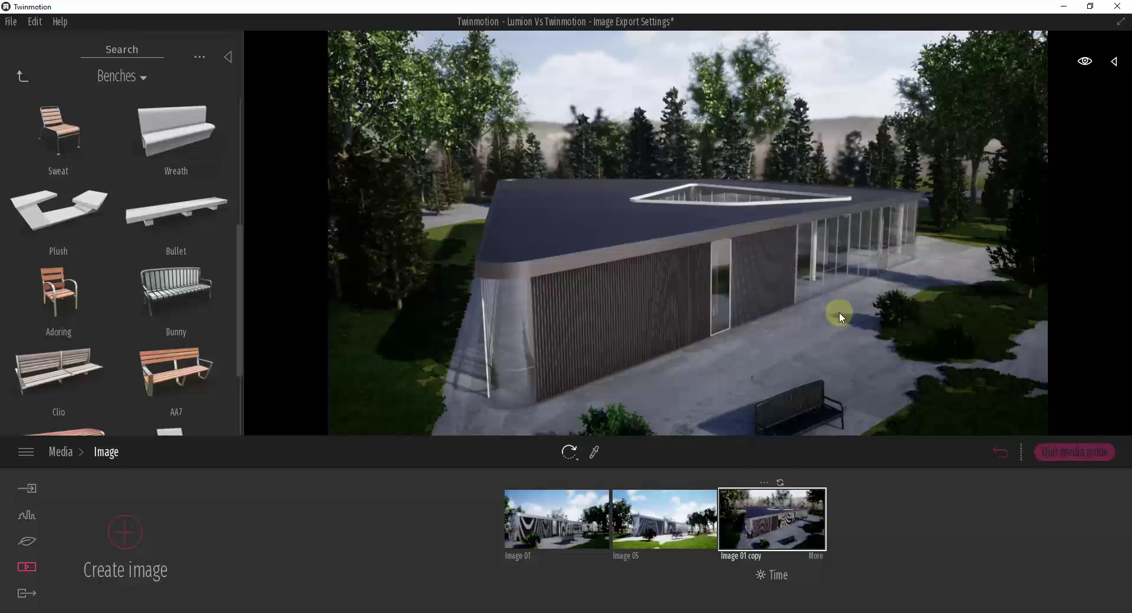
In the weather settings of Image 01 copy, change the season to snowy winter
left_click(815, 556)
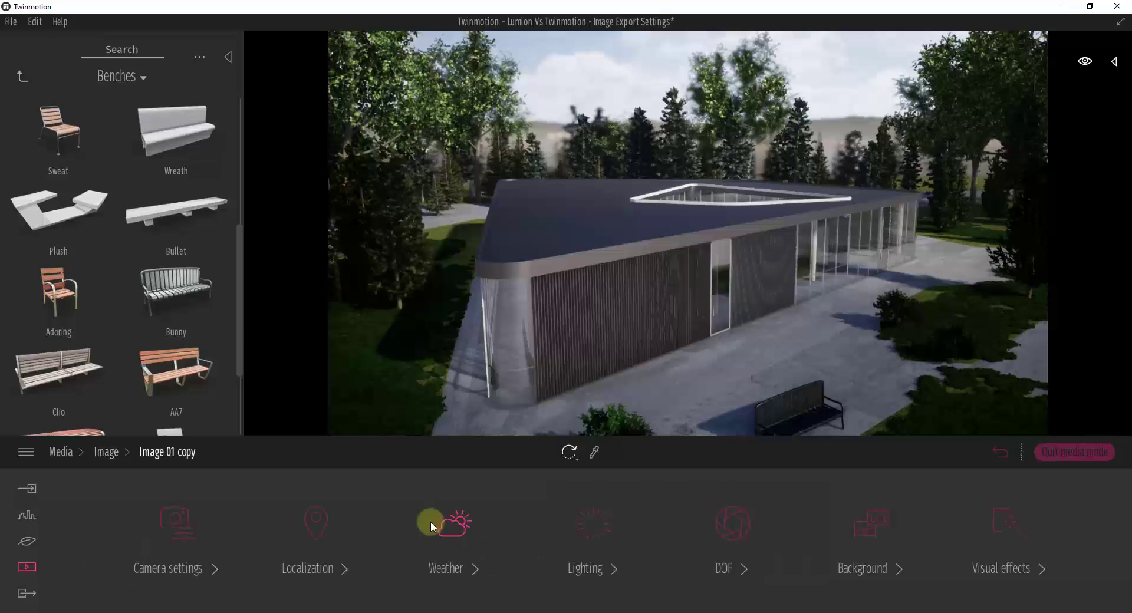
left_click(461, 529)
mouse_move(344, 576)
left_mouse_down()
mouse_move(737, 579)
mouse_move(661, 581)
mouse_move(699, 584)
mouse_move(675, 587)
left_mouse_up()
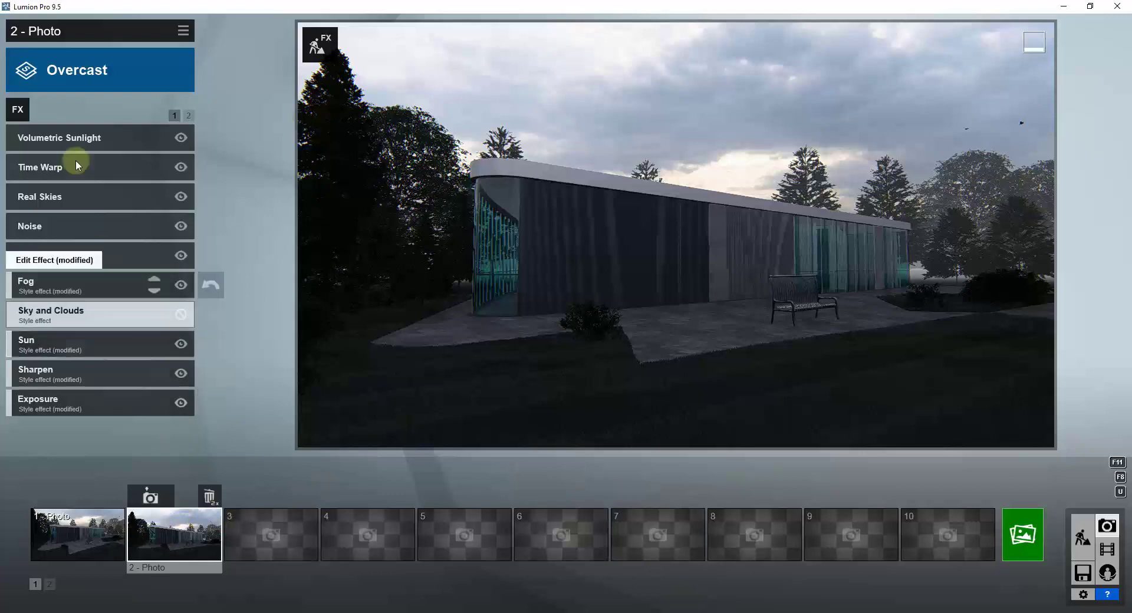
Switch to Lumion, browse the photo effect categories and add the Precipitation effect to Photo 2
left_click(17, 108)
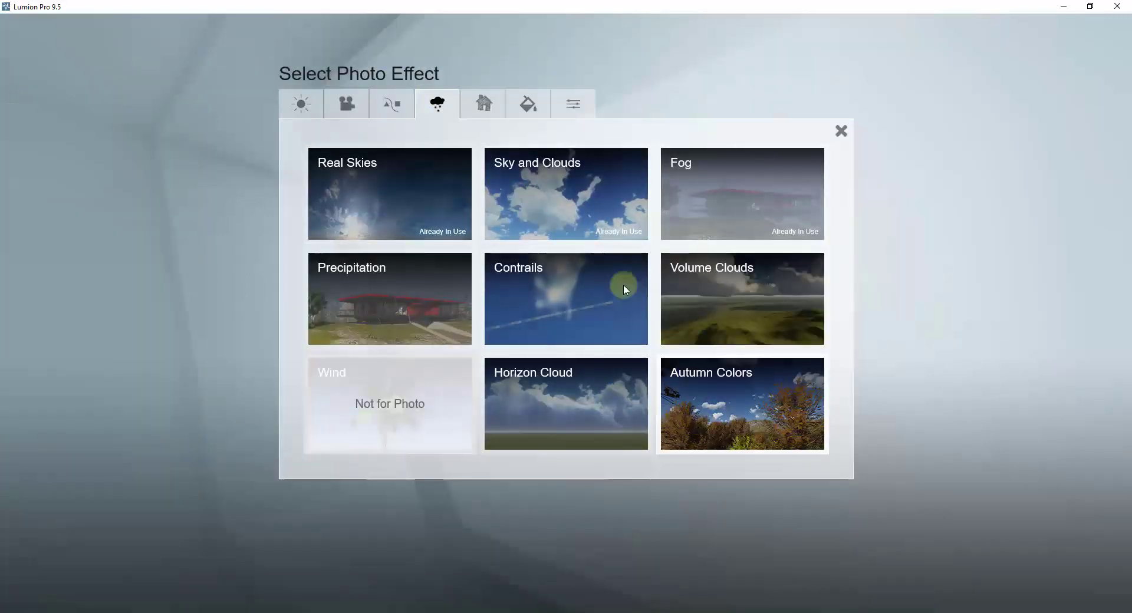
left_click(305, 105)
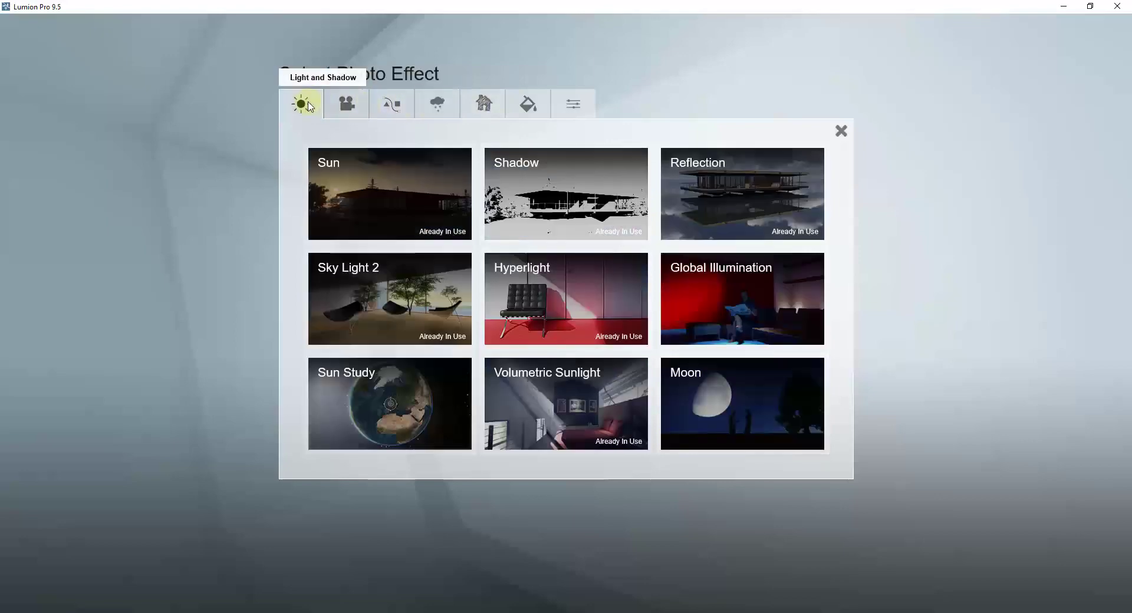
left_click(348, 104)
left_click(410, 107)
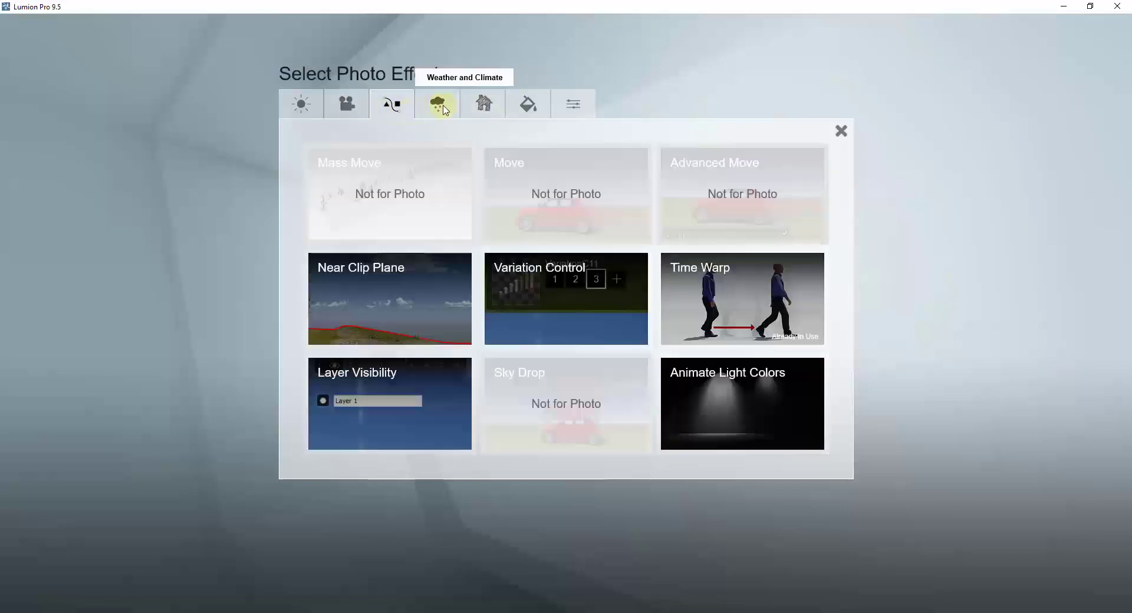
left_click(482, 106)
left_click(526, 106)
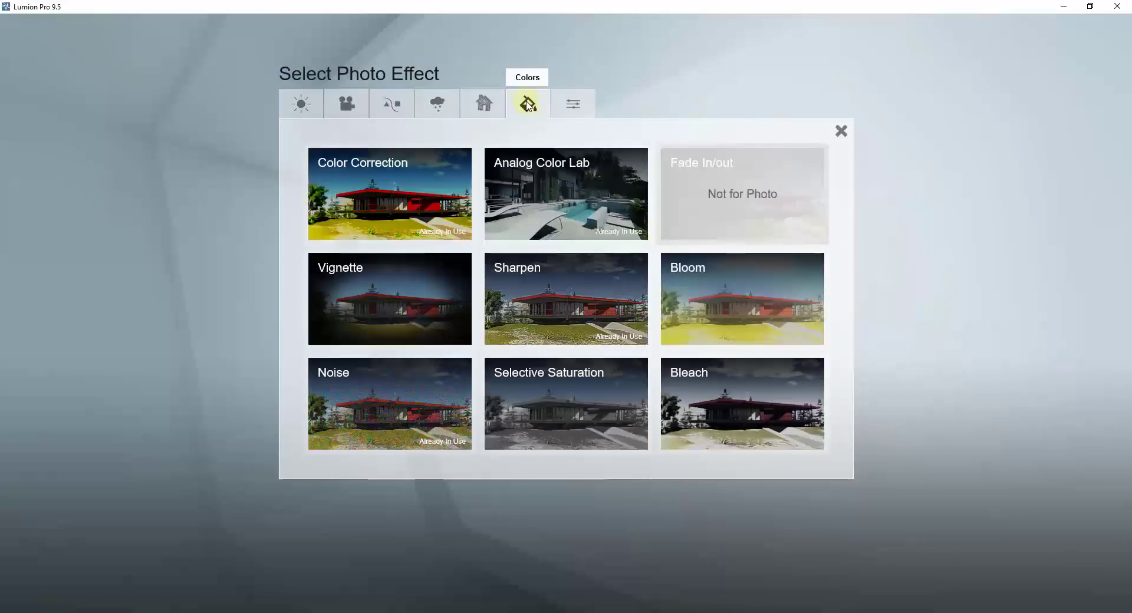
left_click(432, 108)
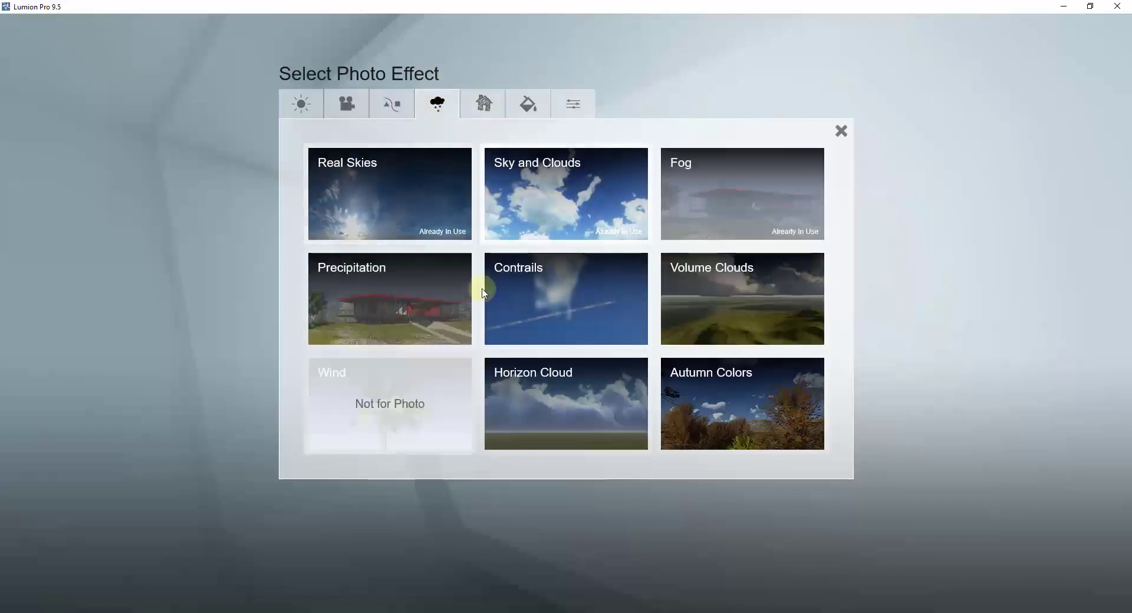
left_click(387, 295)
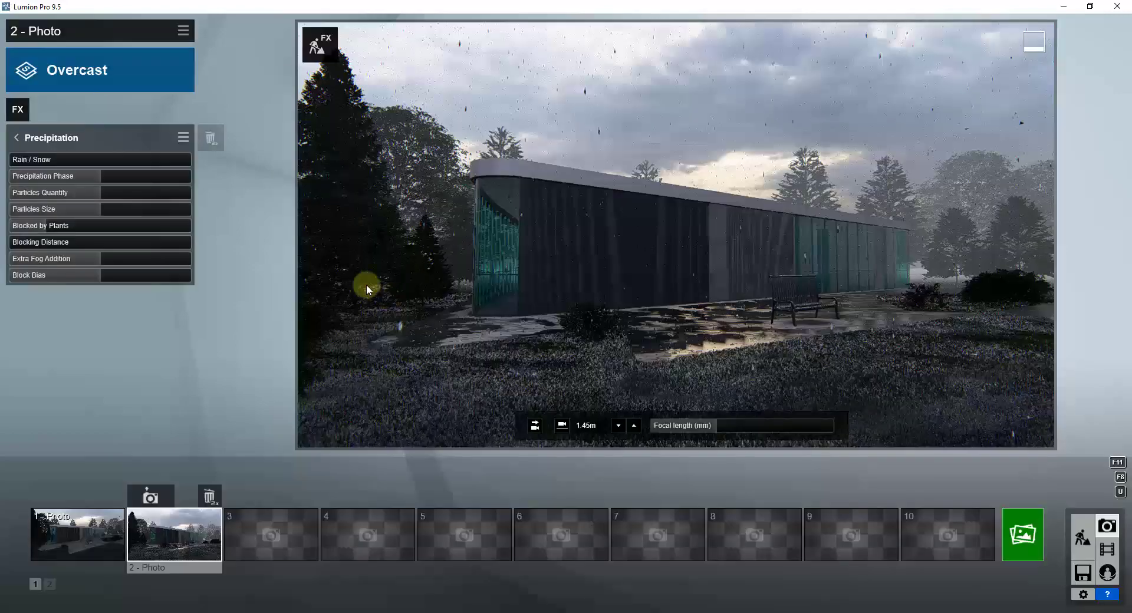
Set the Precipitation effect's Rain / Snow value to about 0.8 and slightly lower its Precipitation Phase
left_click_drag(101, 168, 150, 168)
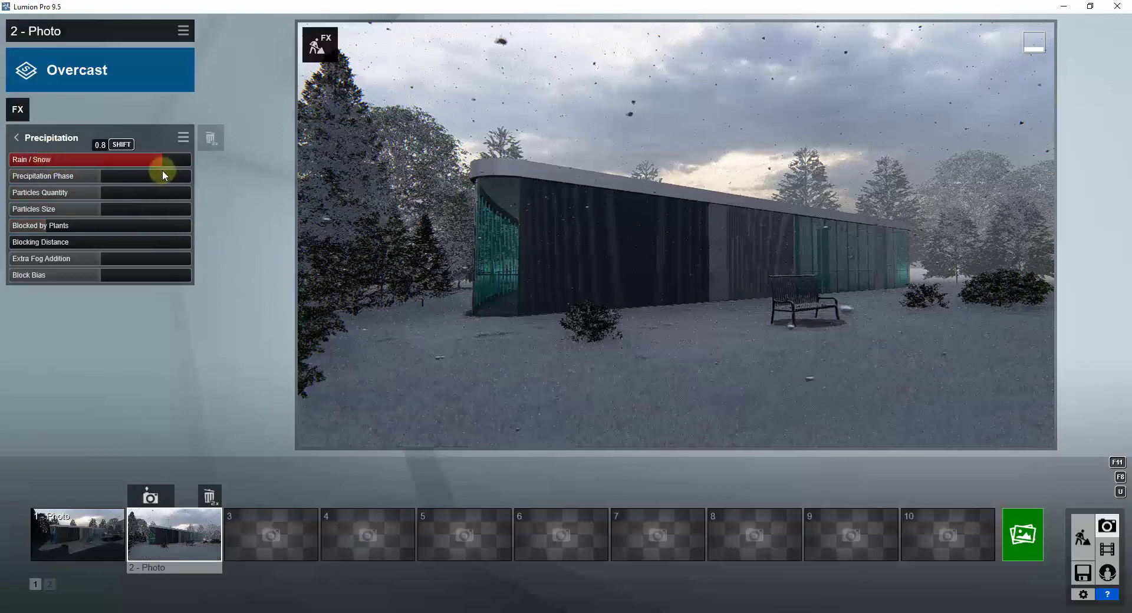
left_click_drag(88, 178, 88, 181)
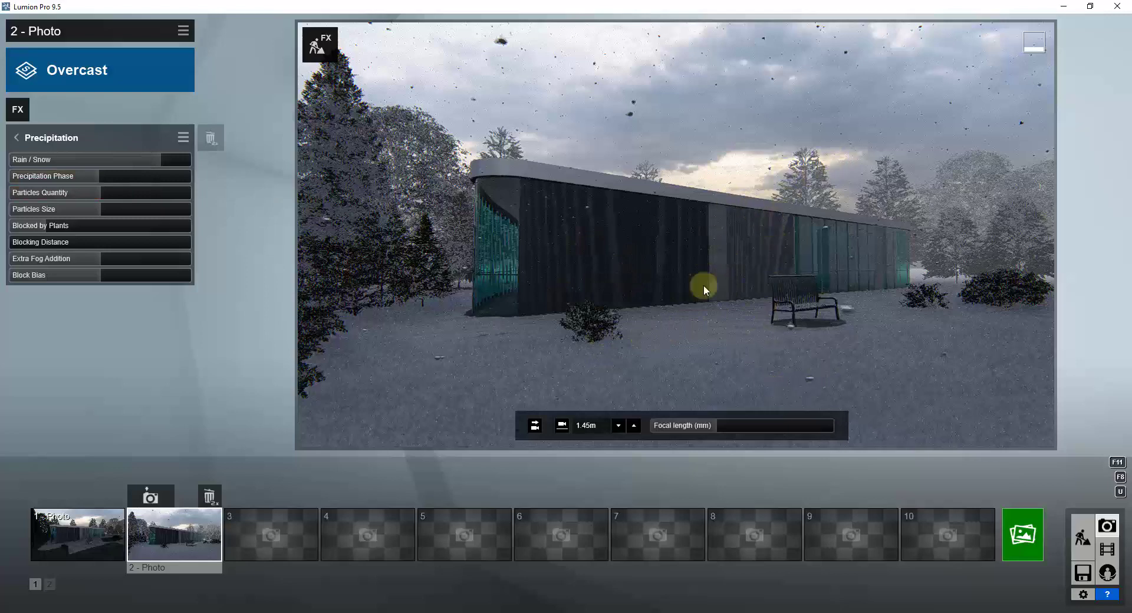
Switch to Twinmotion, choose Image 01 copy as the image to export and look through the image export settings
mouse_move(678, 519)
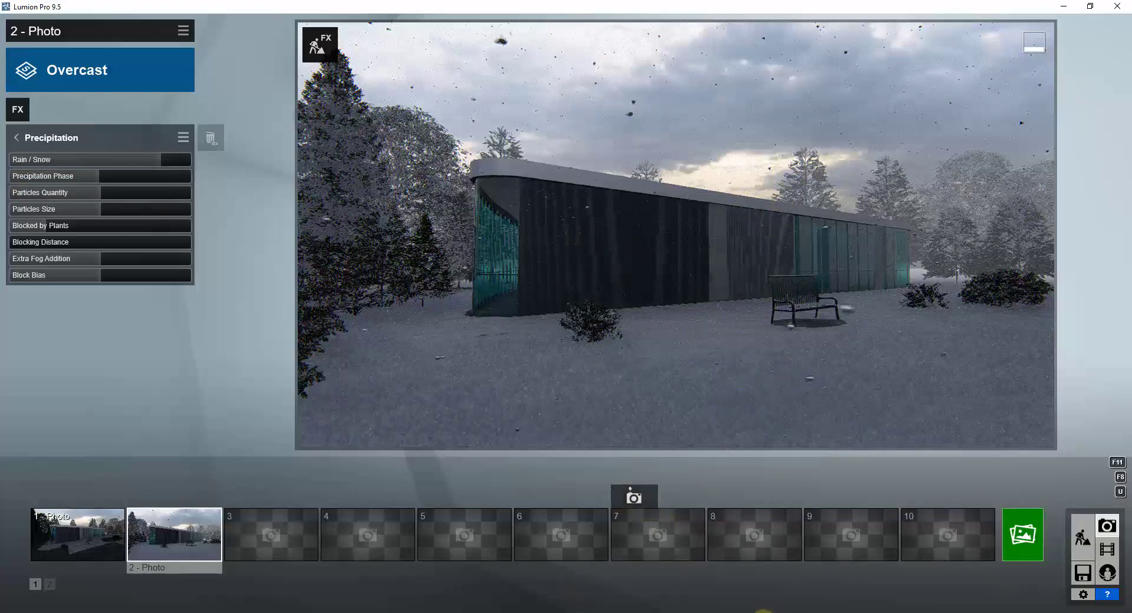
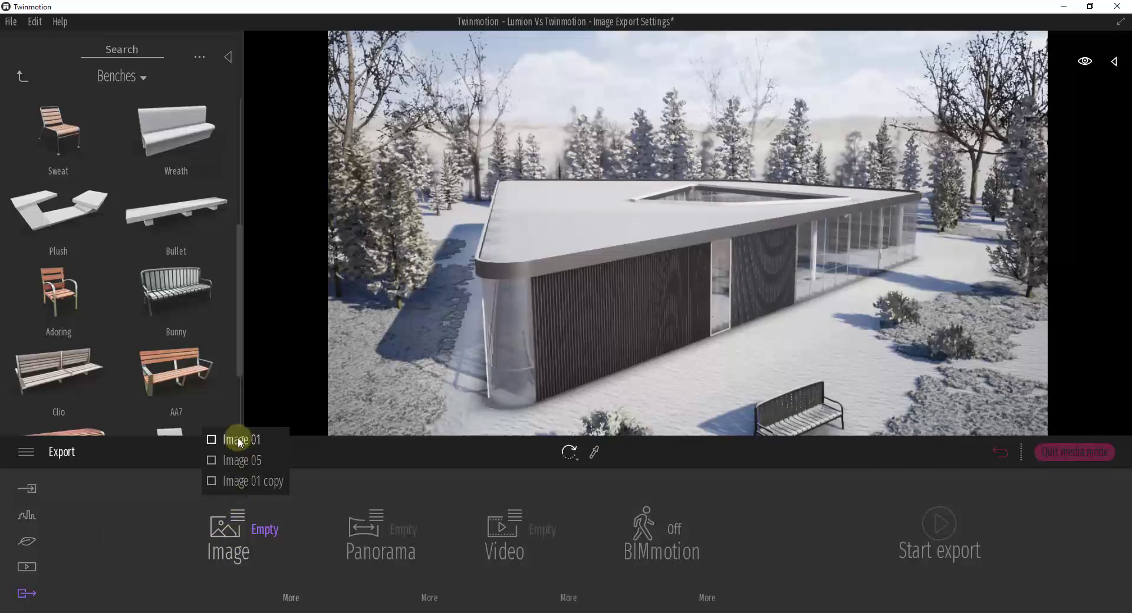
left_click(236, 480)
left_click(286, 596)
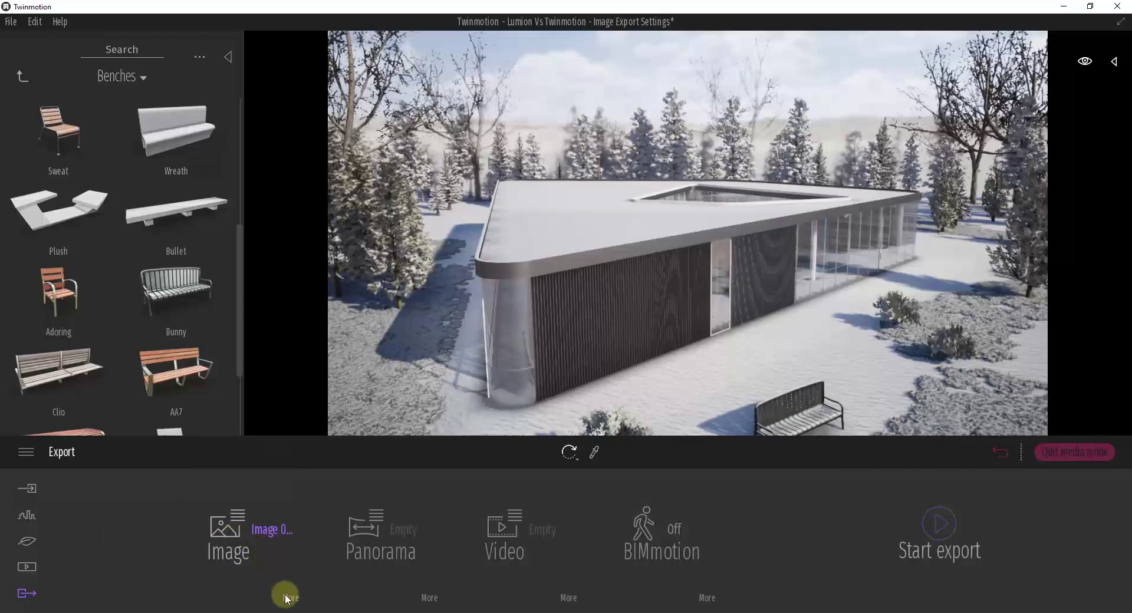
left_click(291, 599)
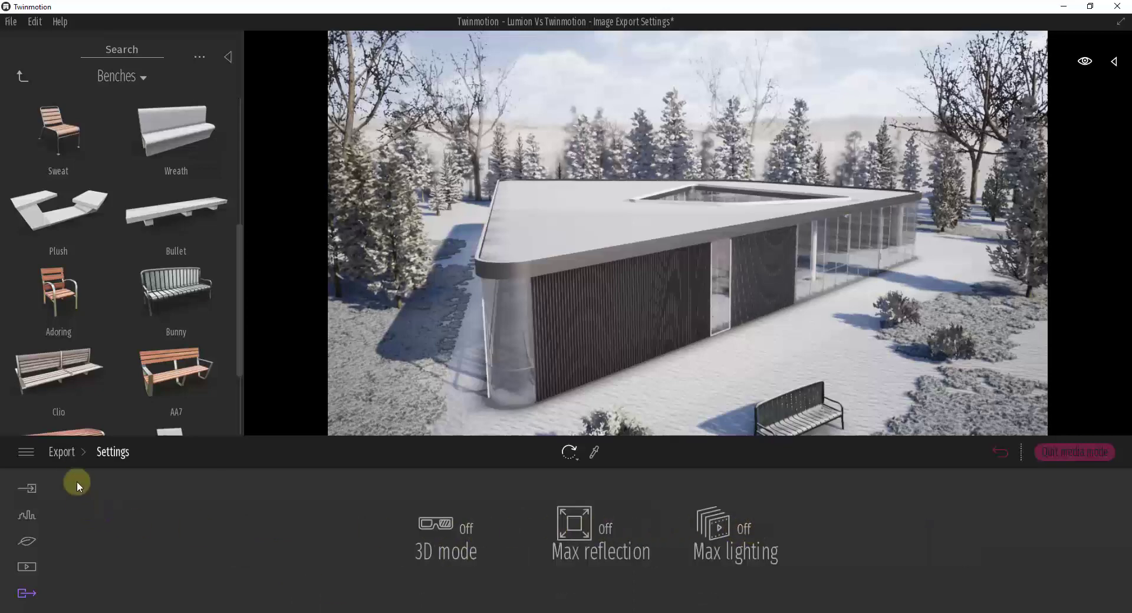
left_click(59, 452)
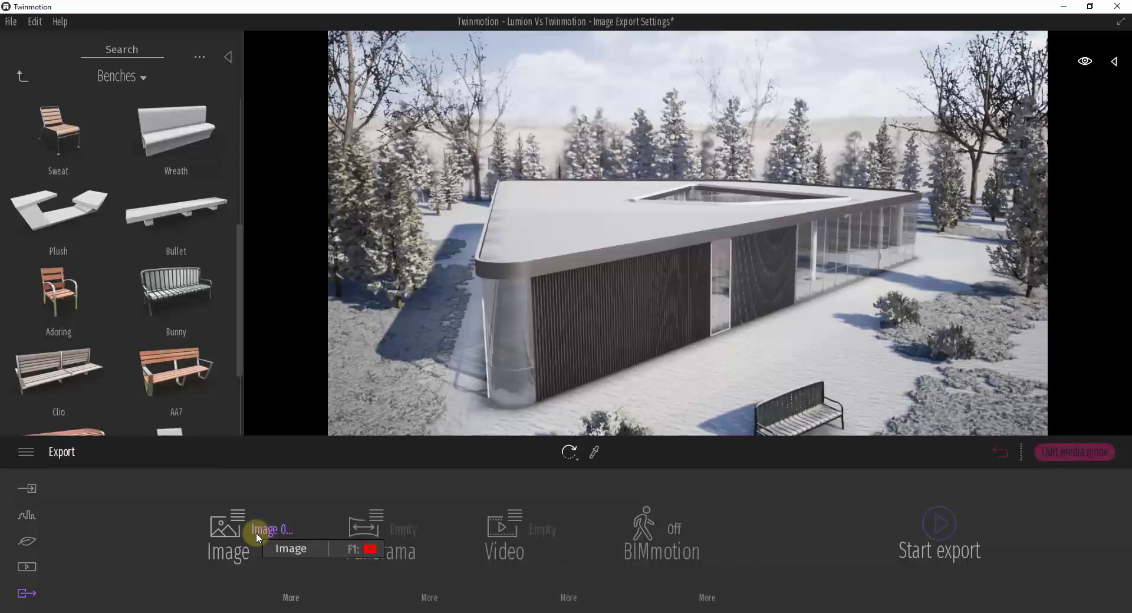
Start the export of the chosen image and select a folder from Quick access as its destination
left_click(939, 524)
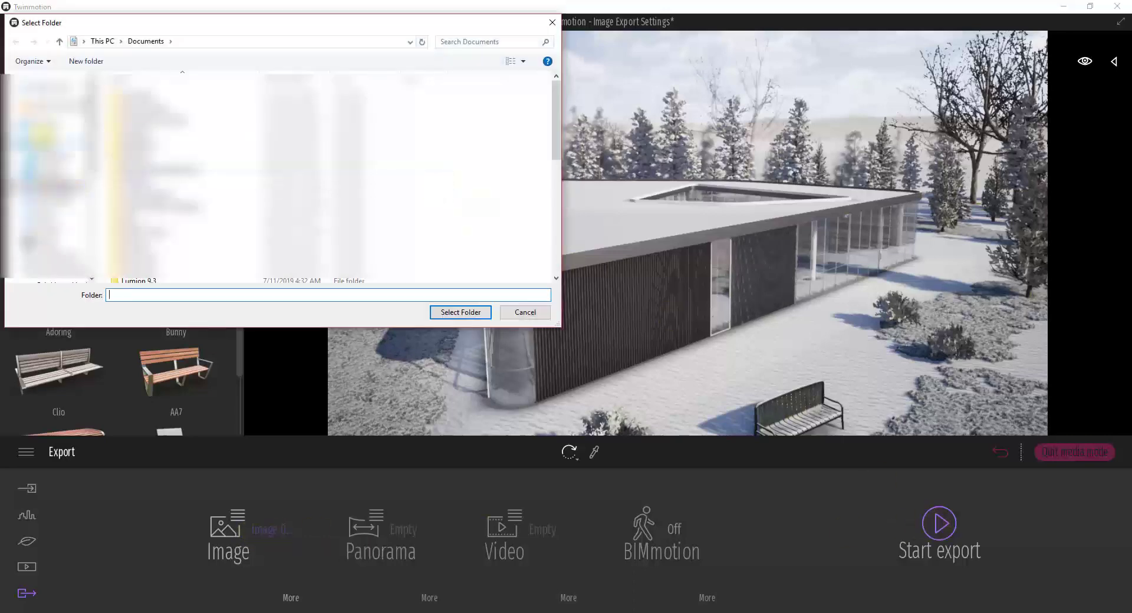
left_click(48, 87)
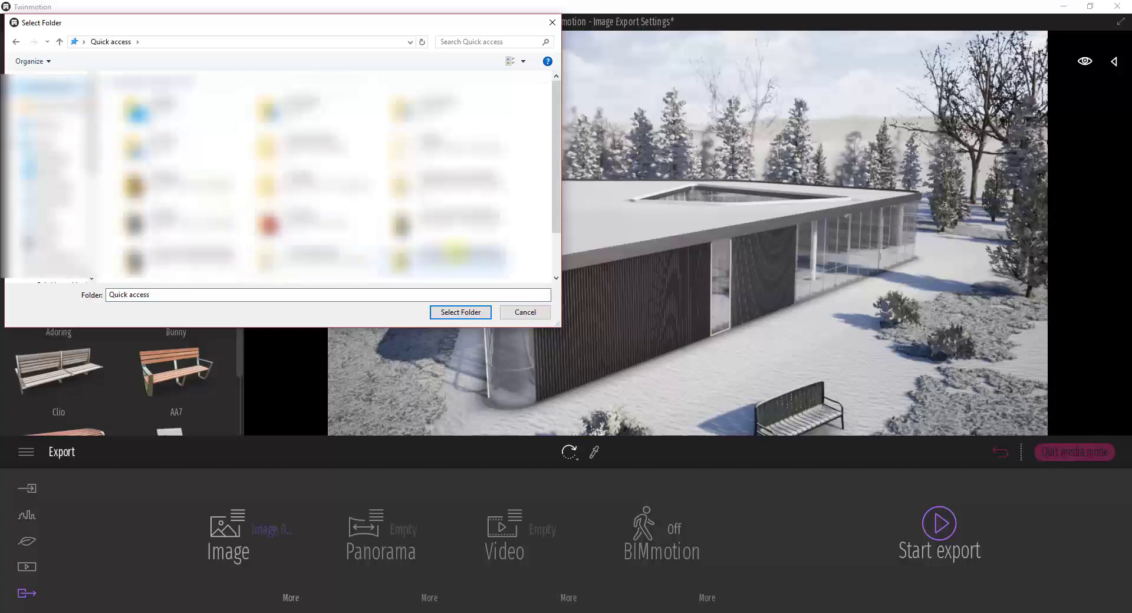
scroll(448, 256, "down", 1)
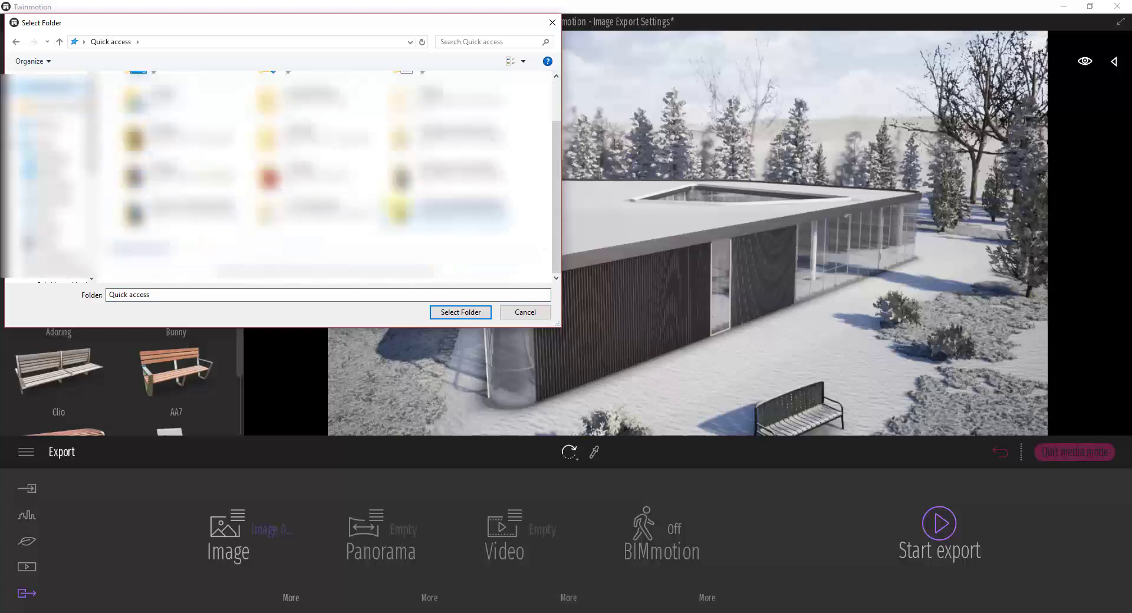
double_click(369, 189)
left_click(459, 313)
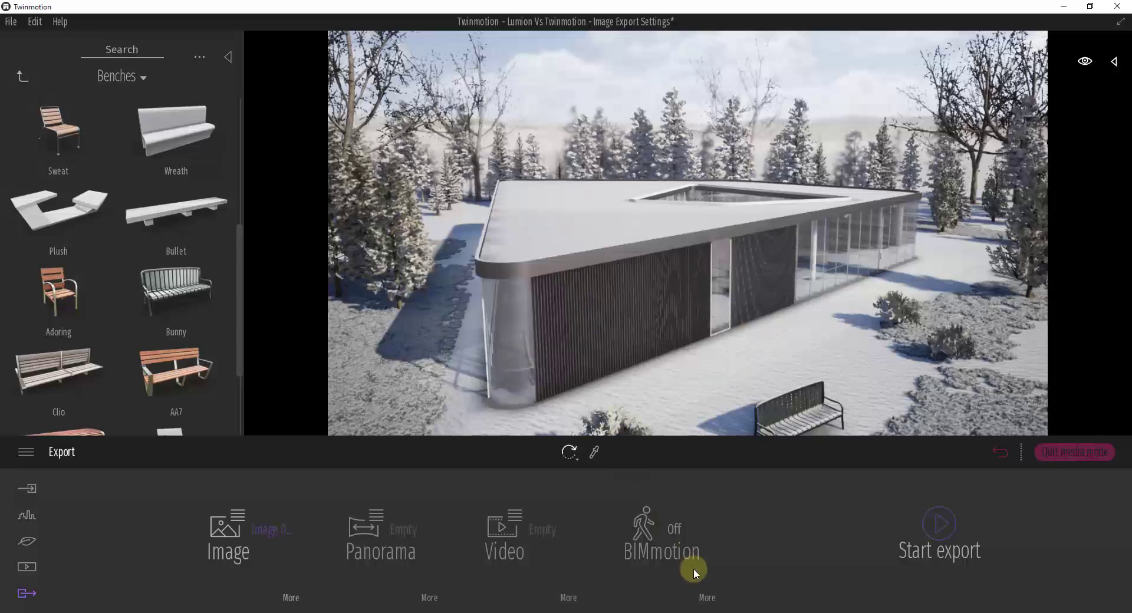
Switch to Lumion and render the current shot of Photo 2 at Desktop size, 1920x1080, saving it as the JPG file Test1
left_click(739, 607)
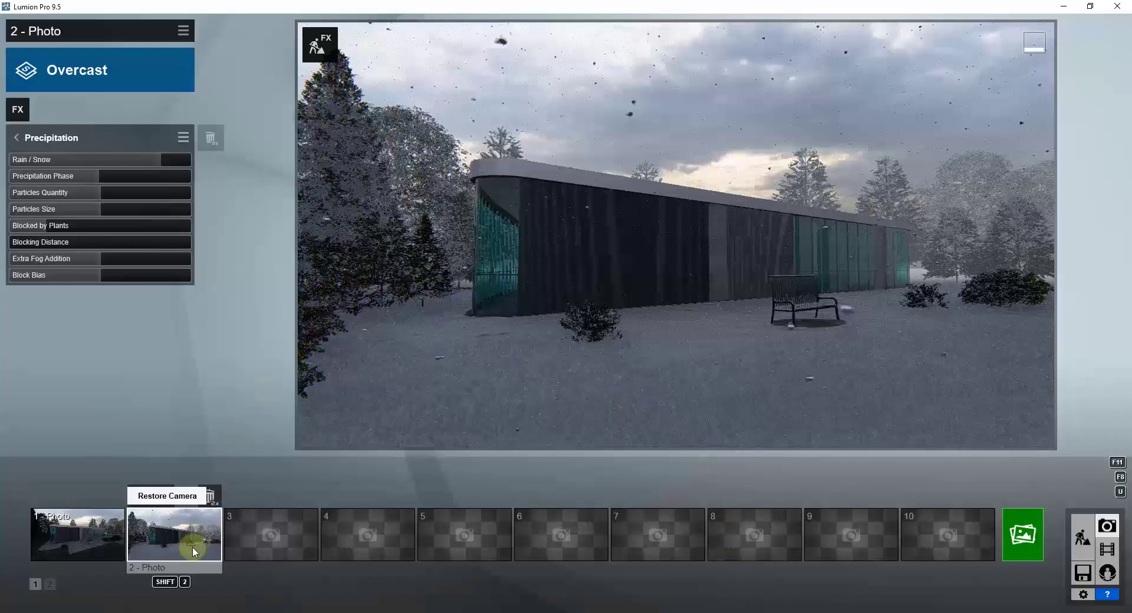
left_click(1025, 537)
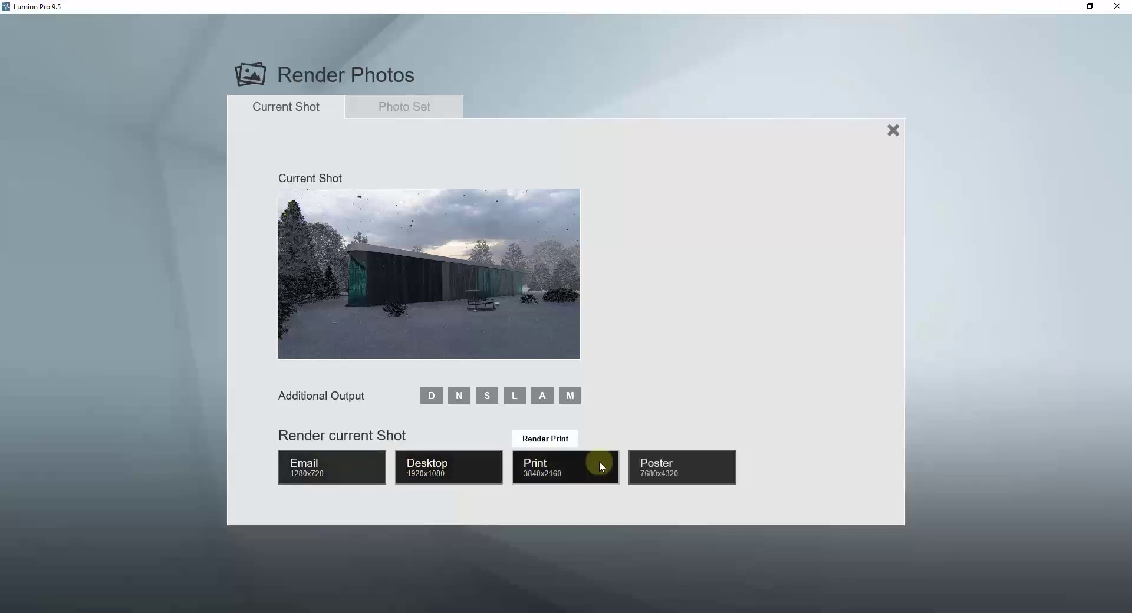
left_click(460, 468)
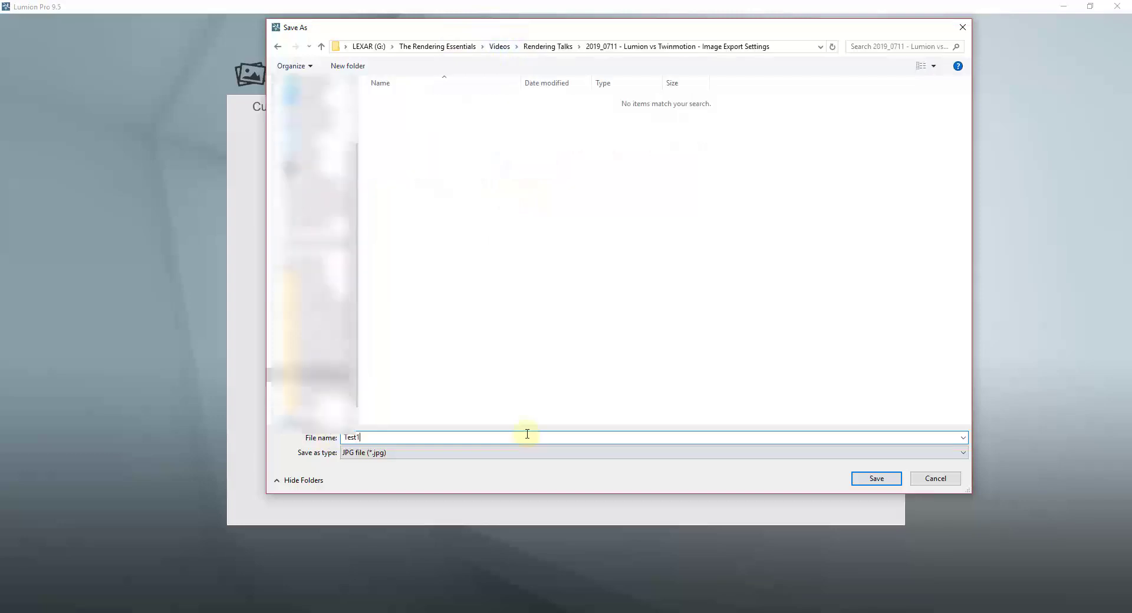
key("Return")
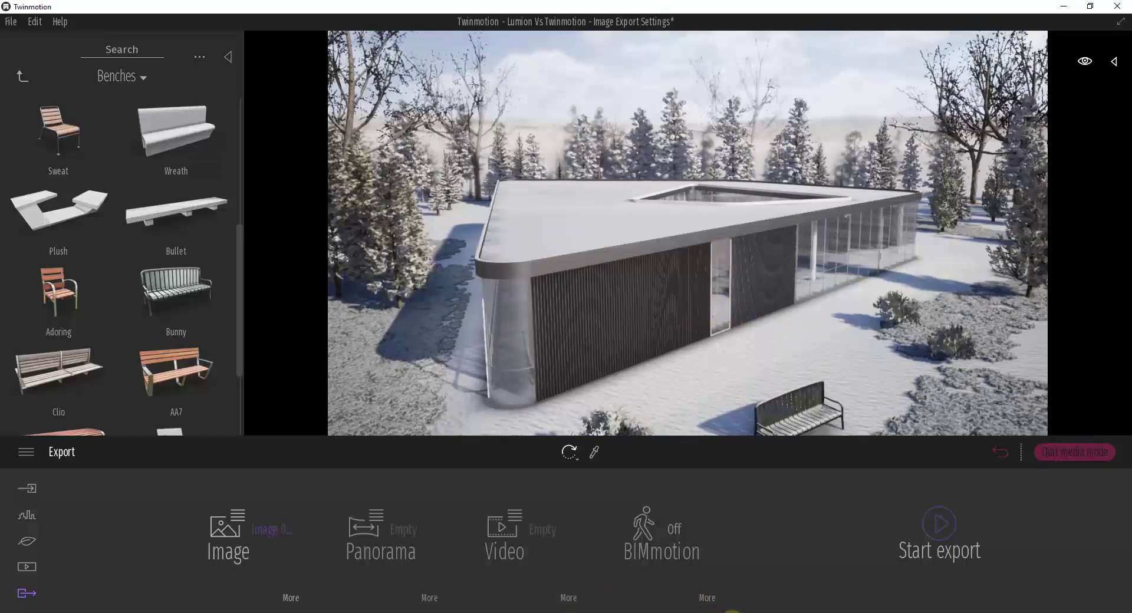
Switch to Twinmotion, return to the media images and review the setting categories available for Image 01 copy
left_click(734, 612)
left_click(734, 611)
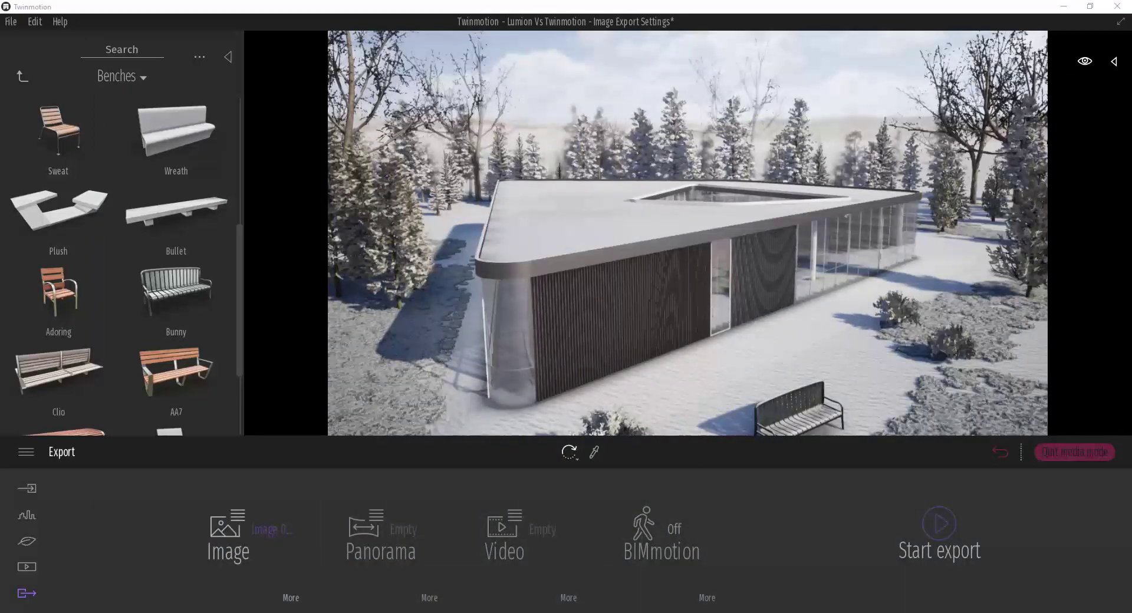
left_click(27, 567)
left_click(392, 523)
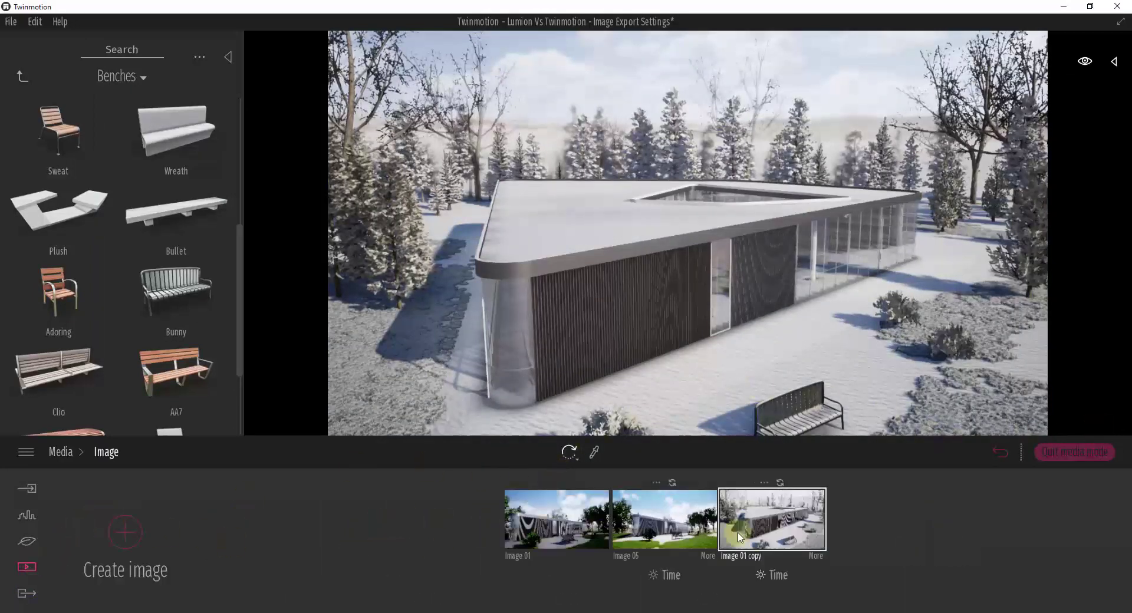
left_click(816, 556)
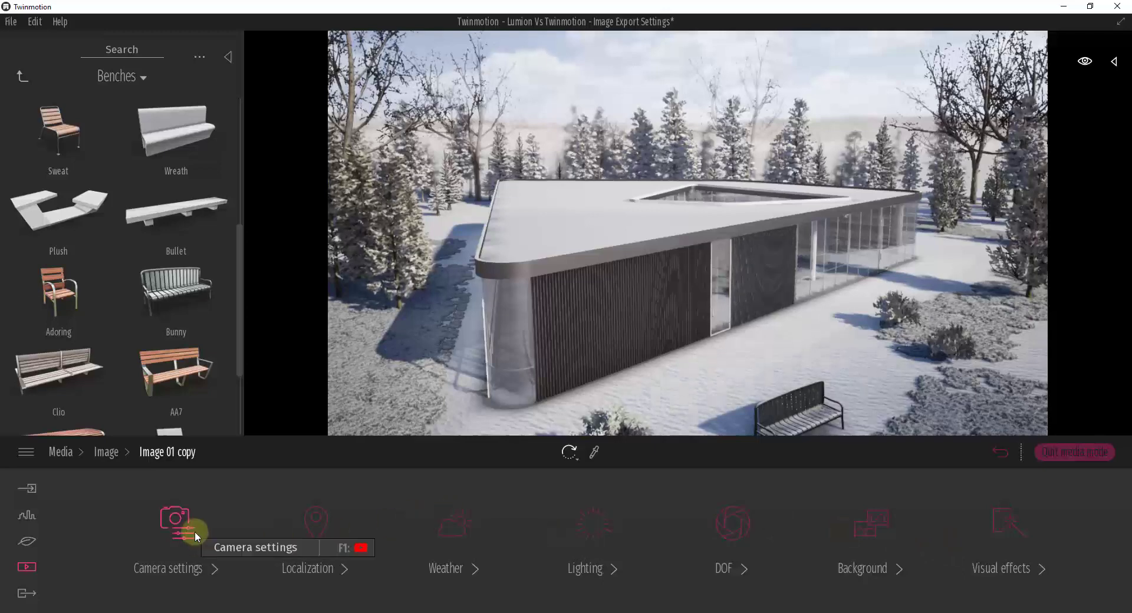
left_click(106, 453)
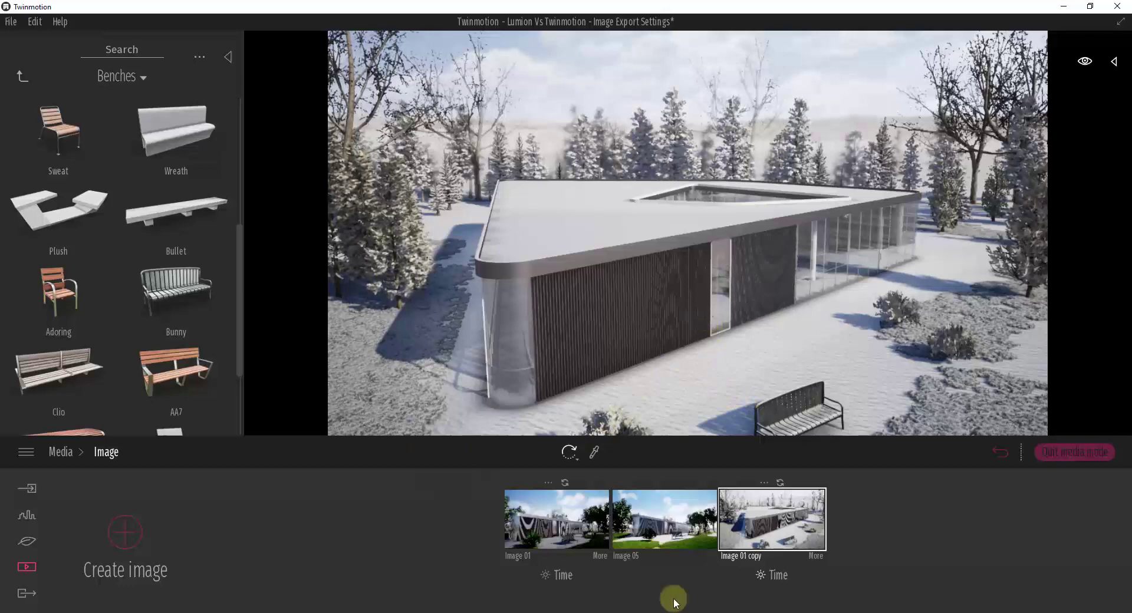
left_click(816, 555)
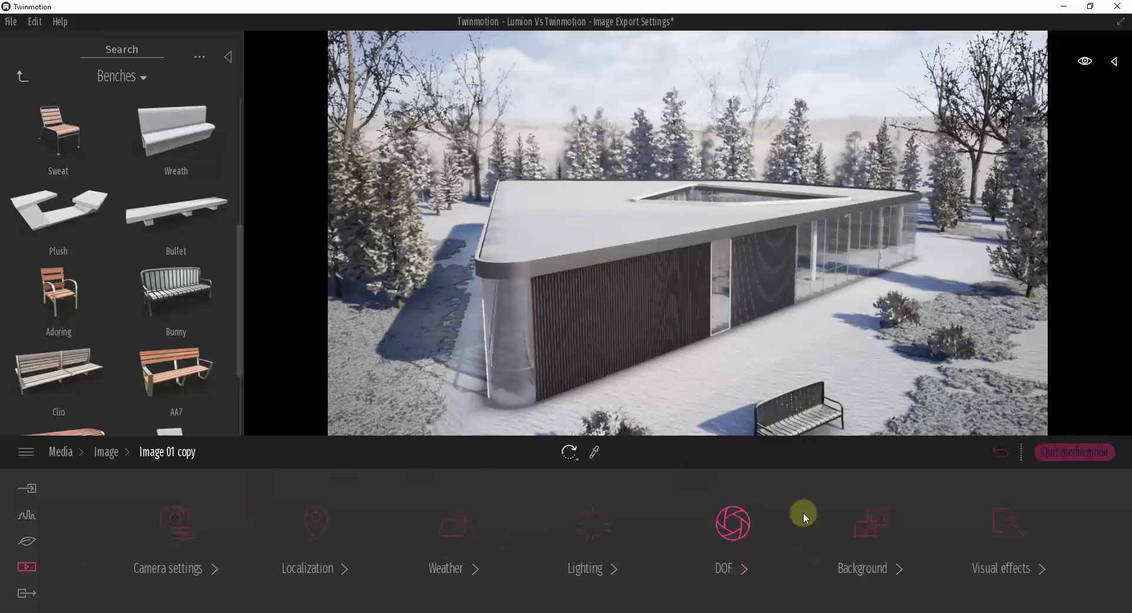